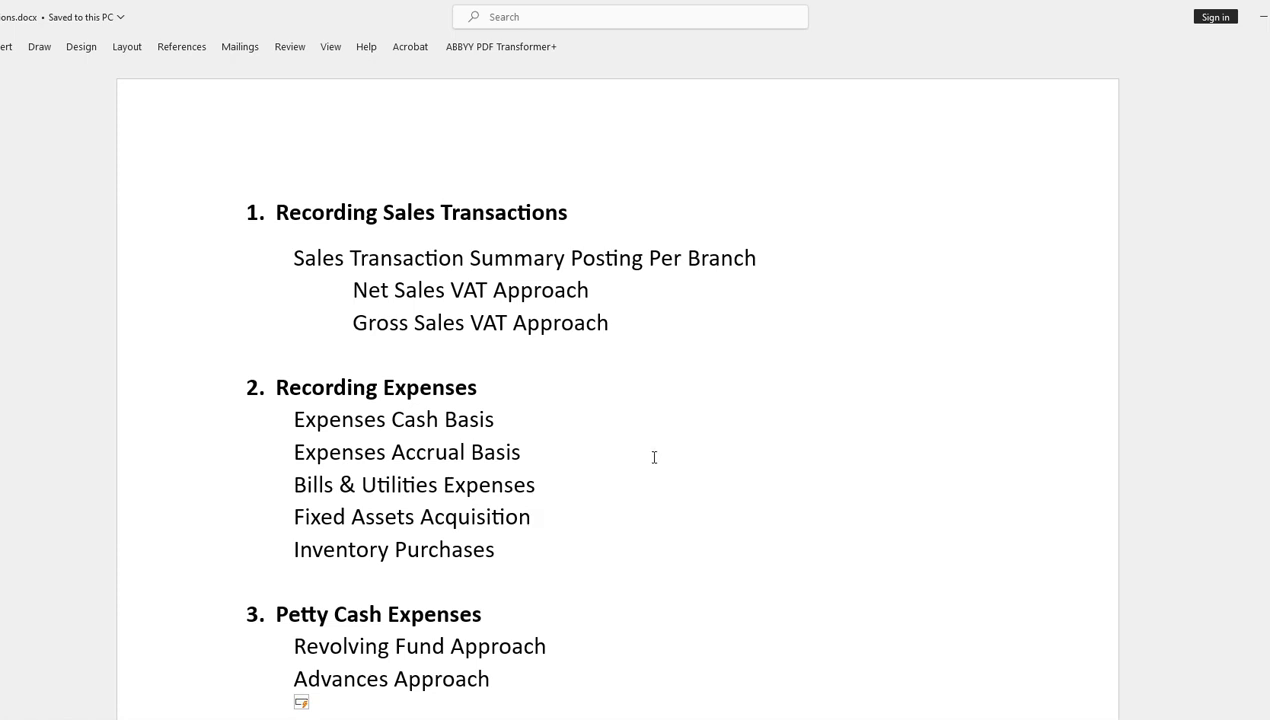
- Switch to QuickBooks and open the Daily Sales Summary receipt with AURORA BRANCH as the customer
left_click(573, 717)
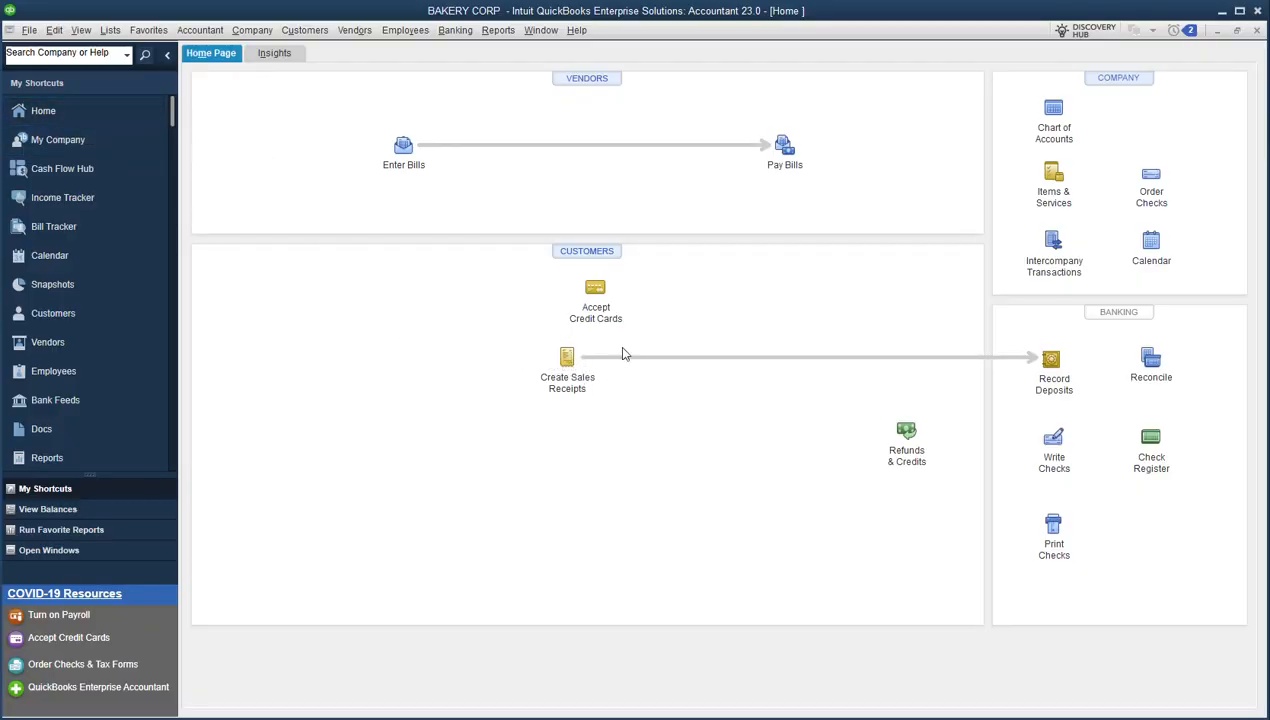
left_click(566, 362)
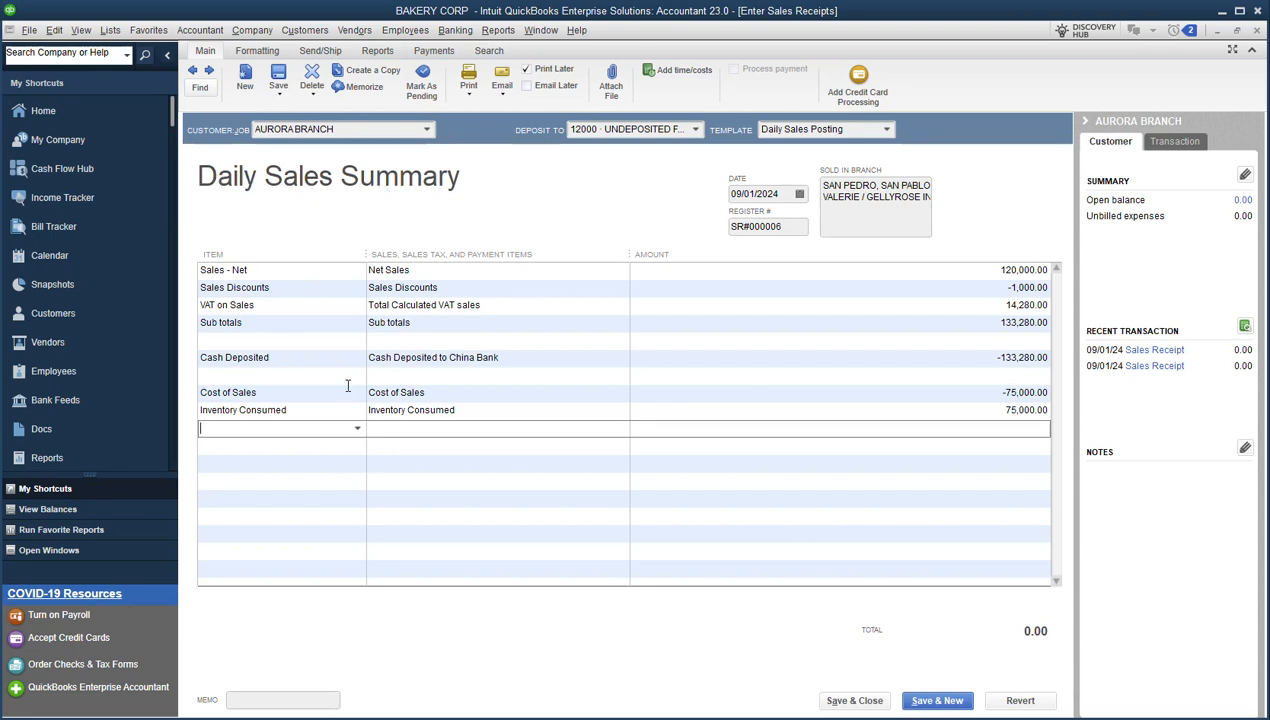
left_click(427, 130)
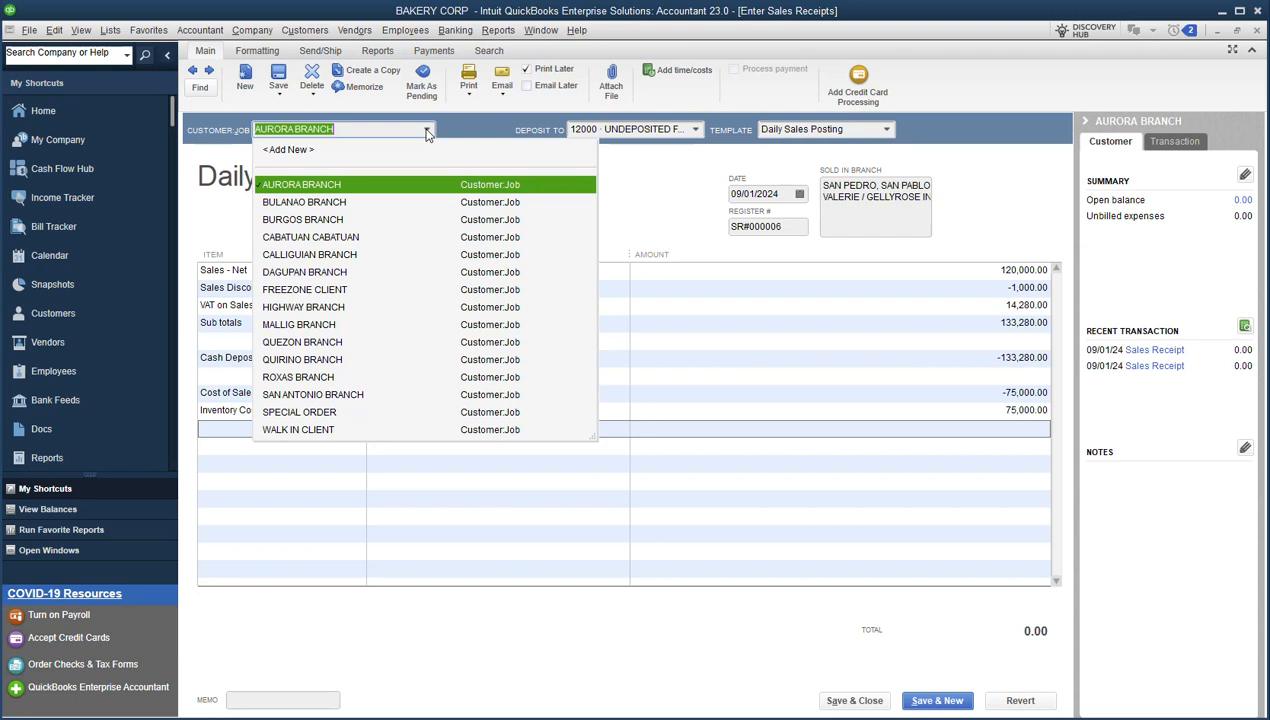
left_click(288, 188)
- Check the Net Sales and Sales Discounts lines, and append 119,000 to the VAT on Sales line's description
left_click(298, 273)
left_click(472, 268)
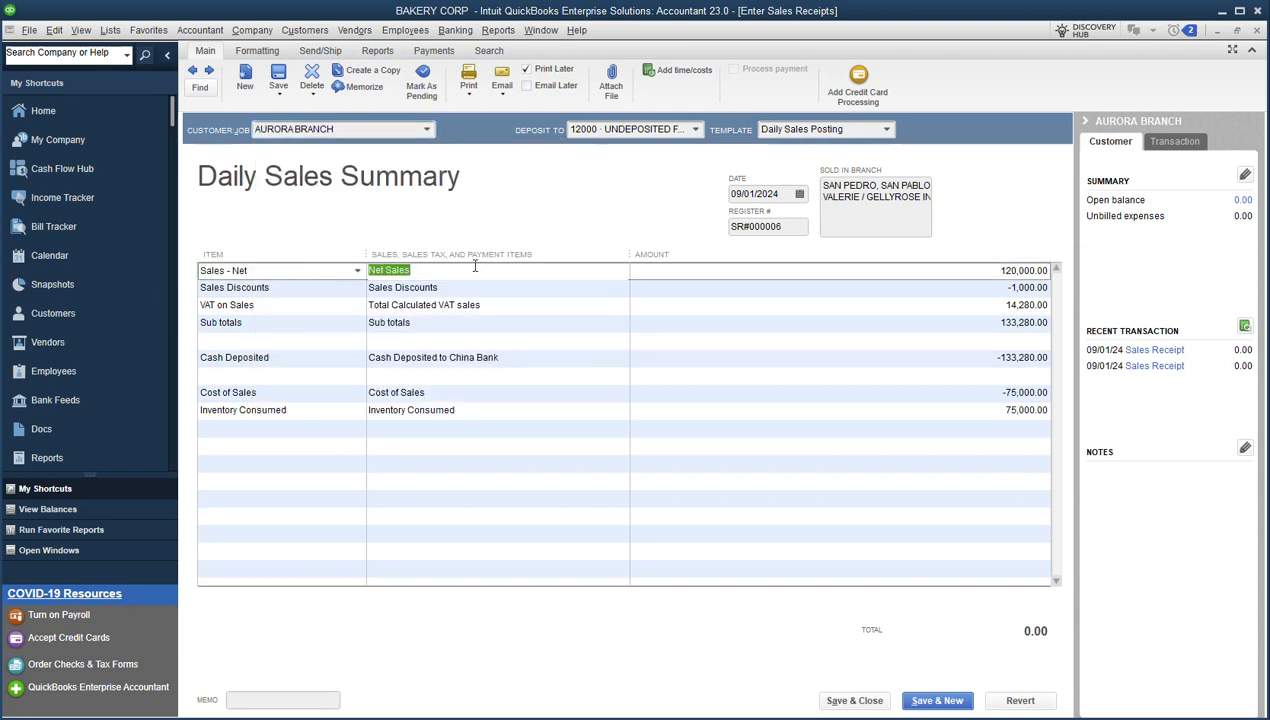
left_click(948, 275)
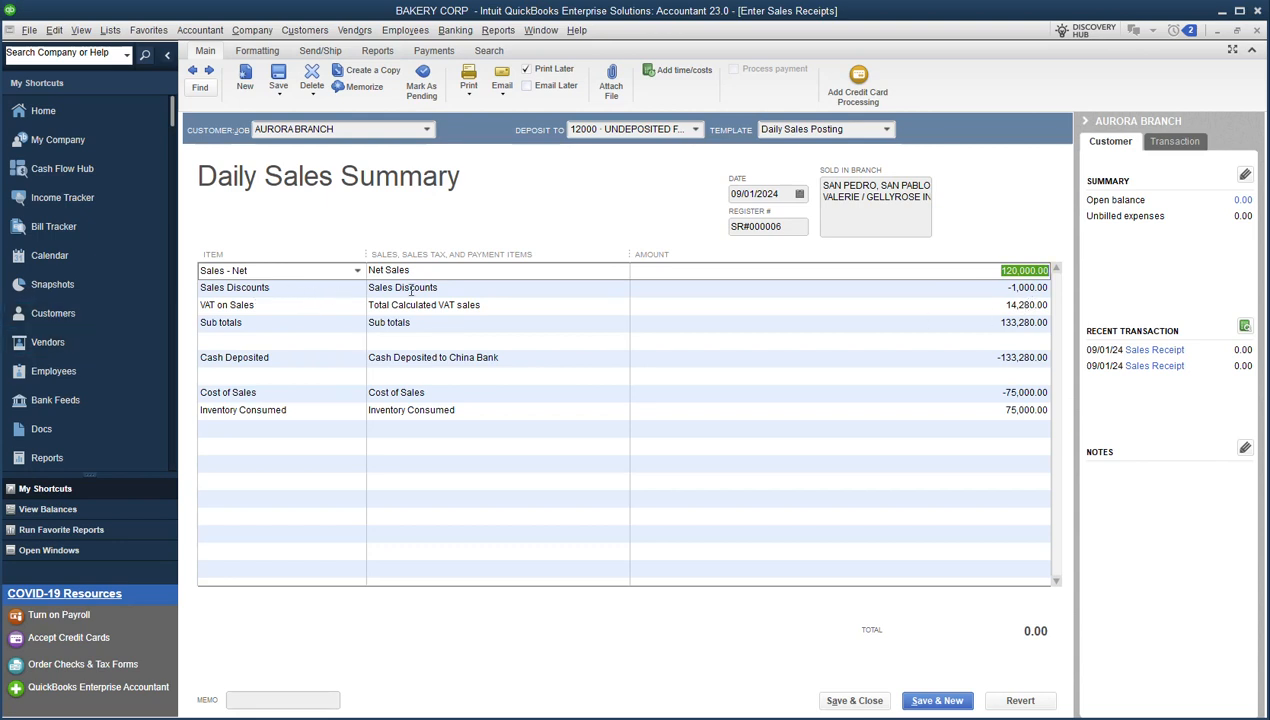
left_click(1030, 288)
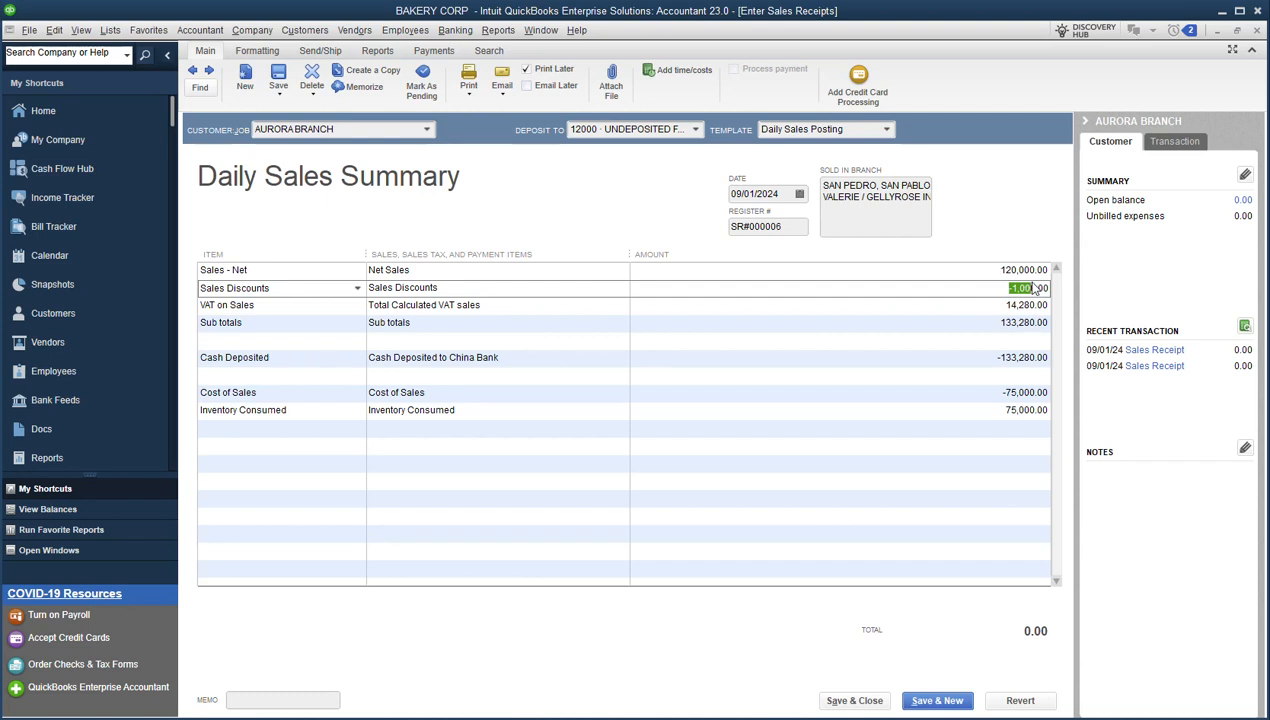
left_click(504, 309)
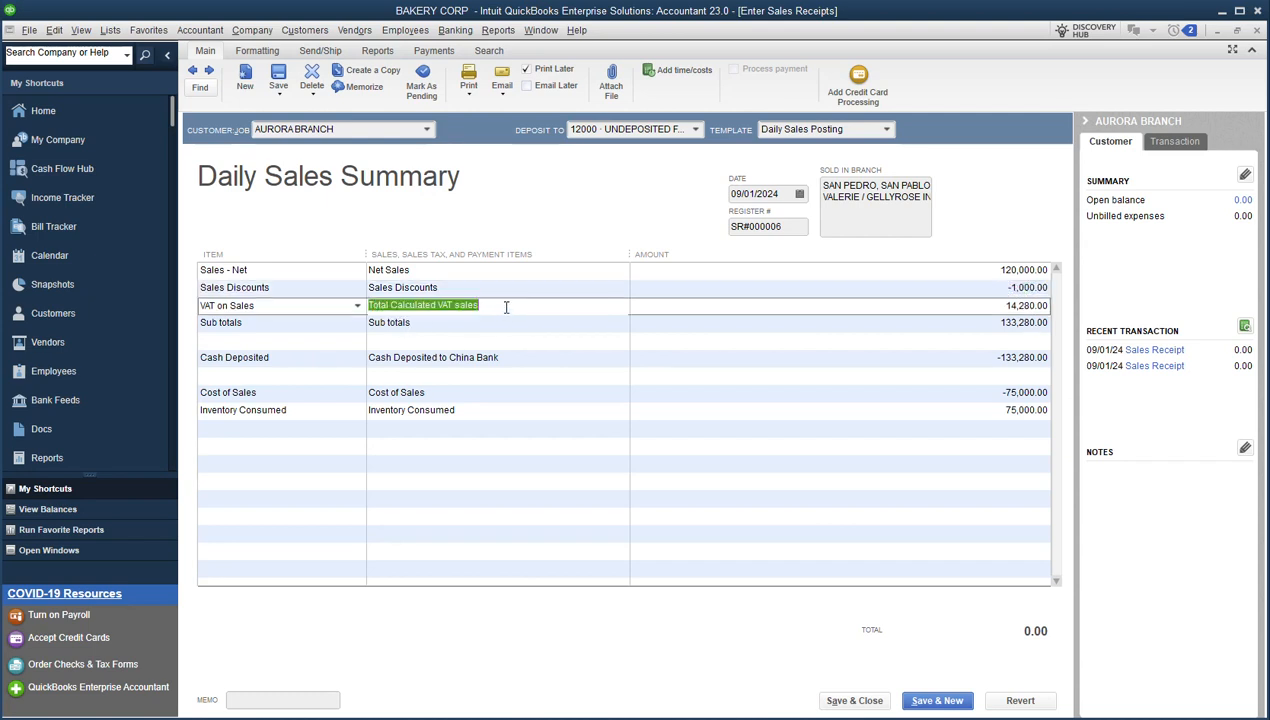
left_click(502, 310)
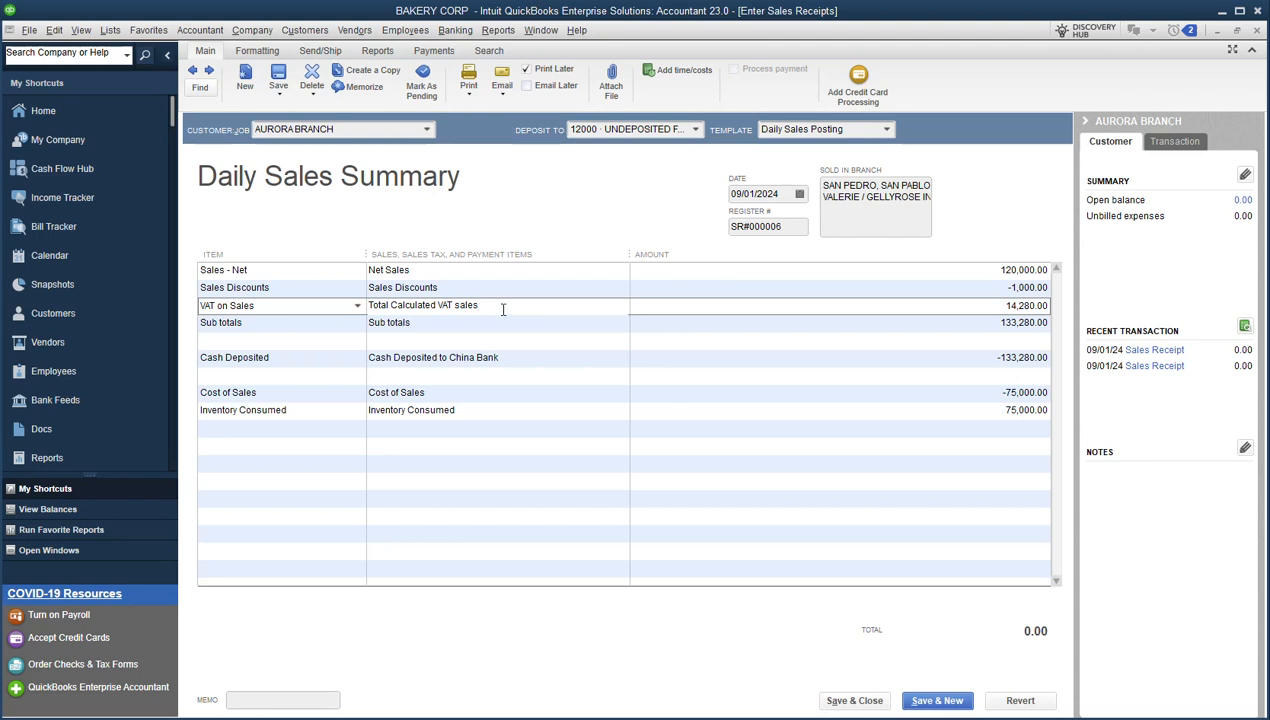
type("119,000")
left_click(557, 325)
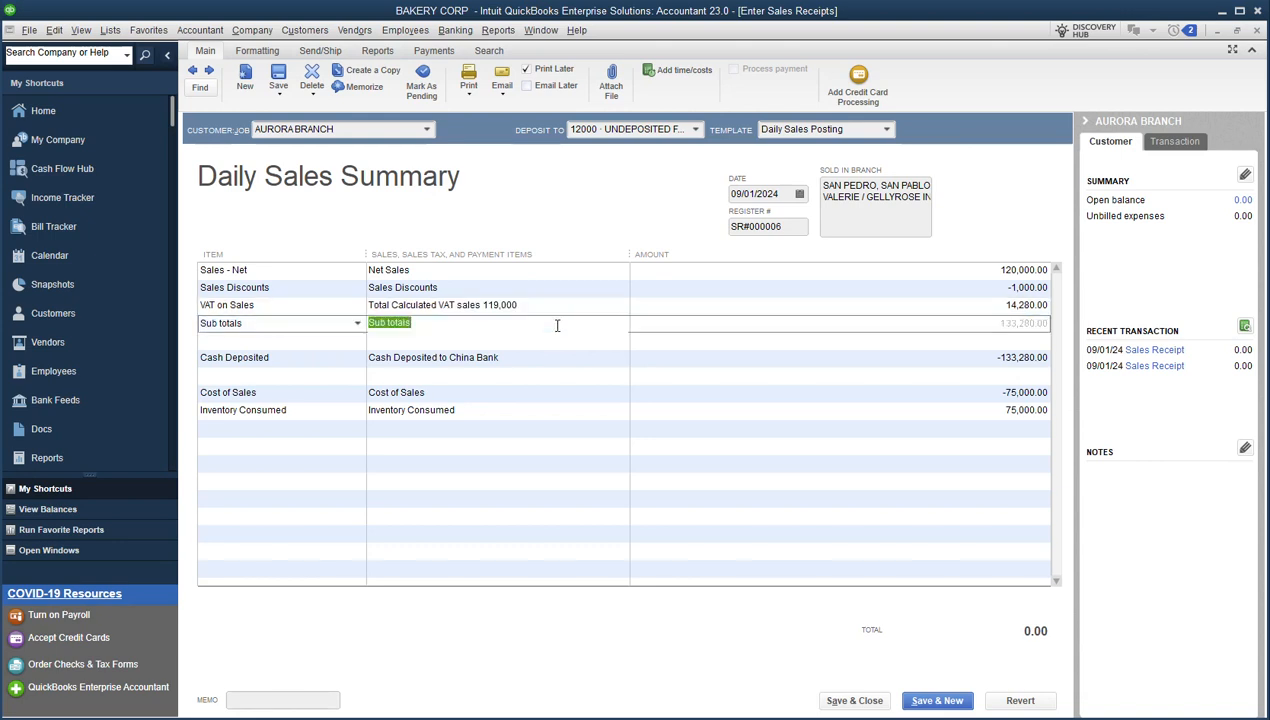
- Recalculate the VAT on Sales amount by multiplying 119,000 by the VAT rate, entering 14,280.00
left_click(921, 310)
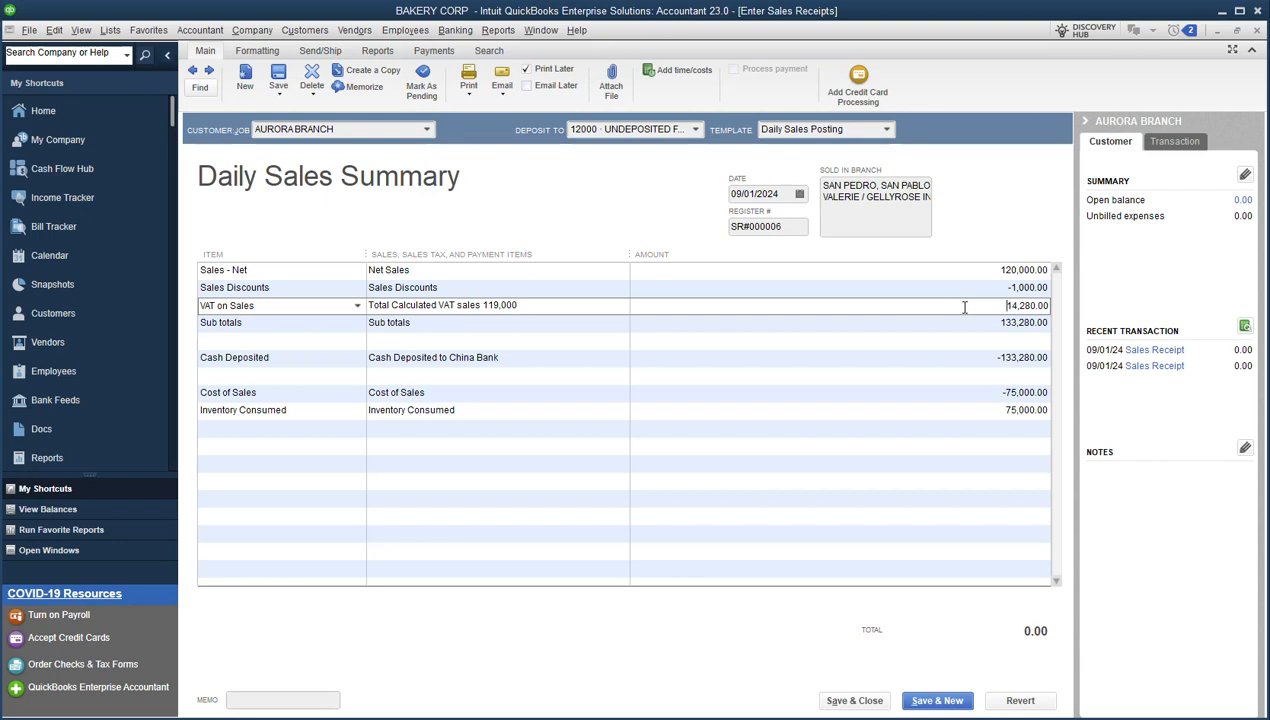
double_click(964, 307)
type("119000")
type("*")
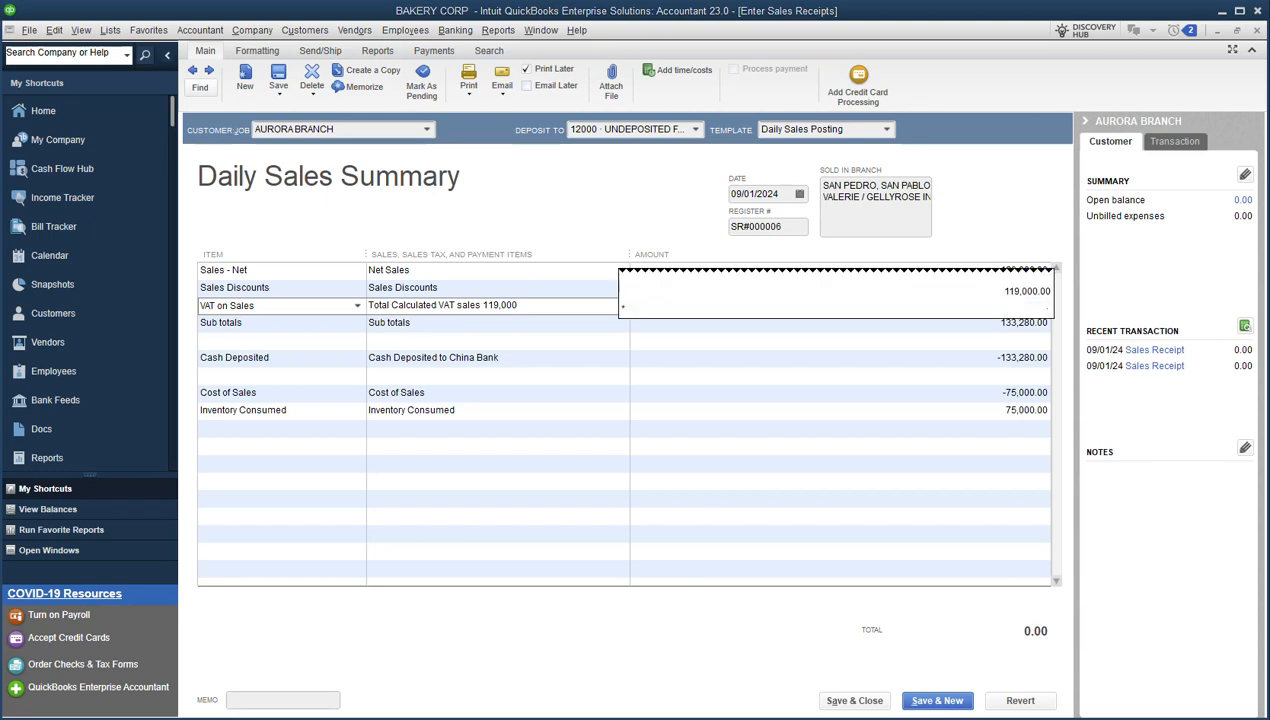
key("Return")
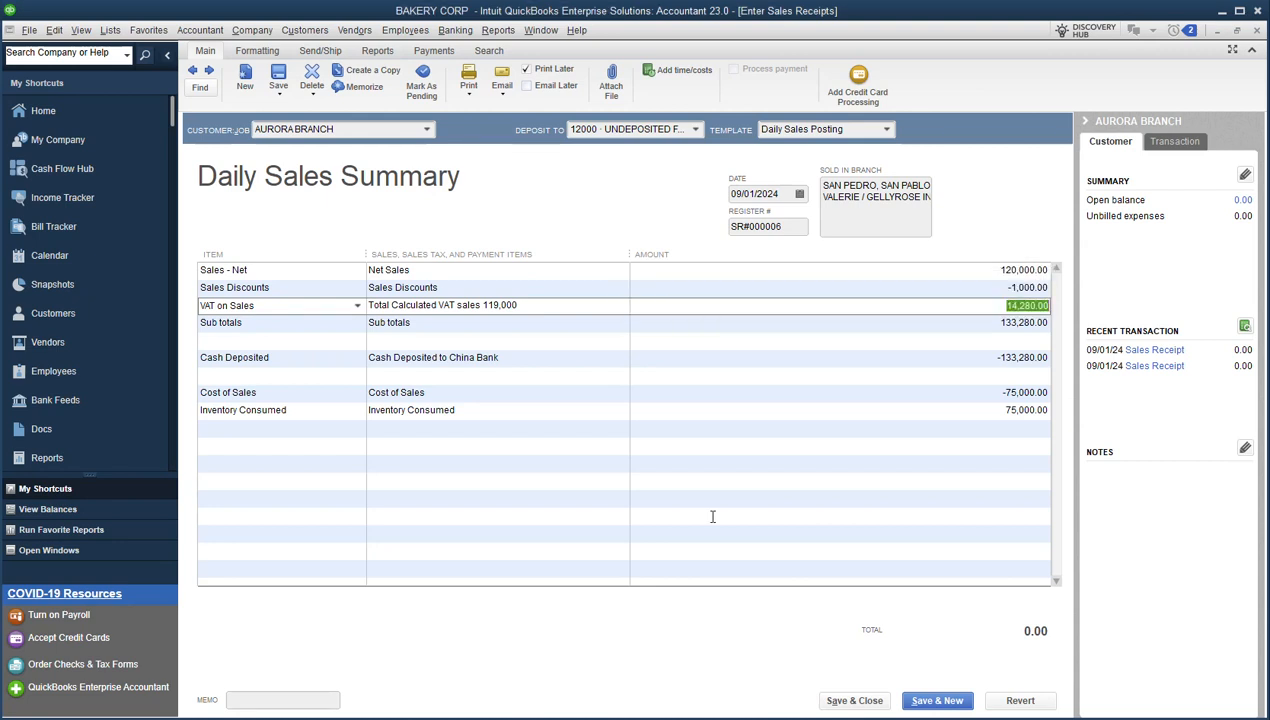
left_click_drag(1001, 305, 1049, 308)
- Review the receipt's Sub totals, Cash Deposited, Cost of Sales and Inventory Consumed lines
left_click(970, 325)
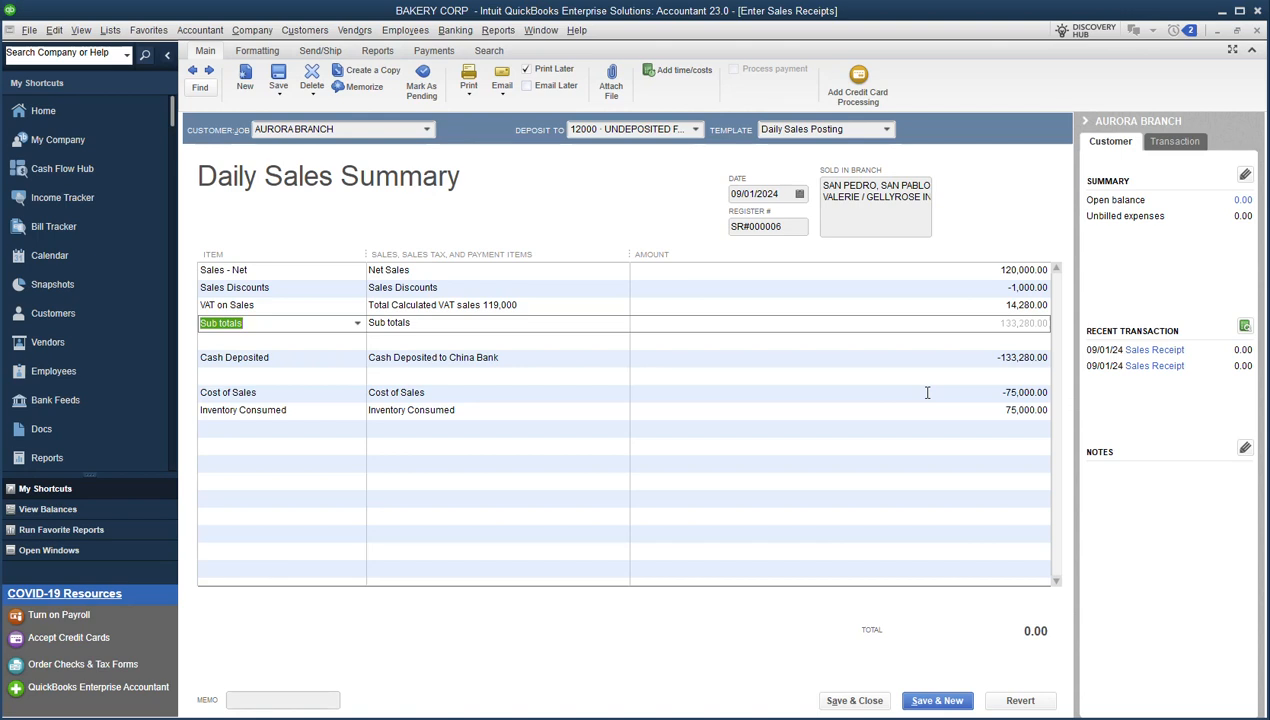
left_click(986, 362)
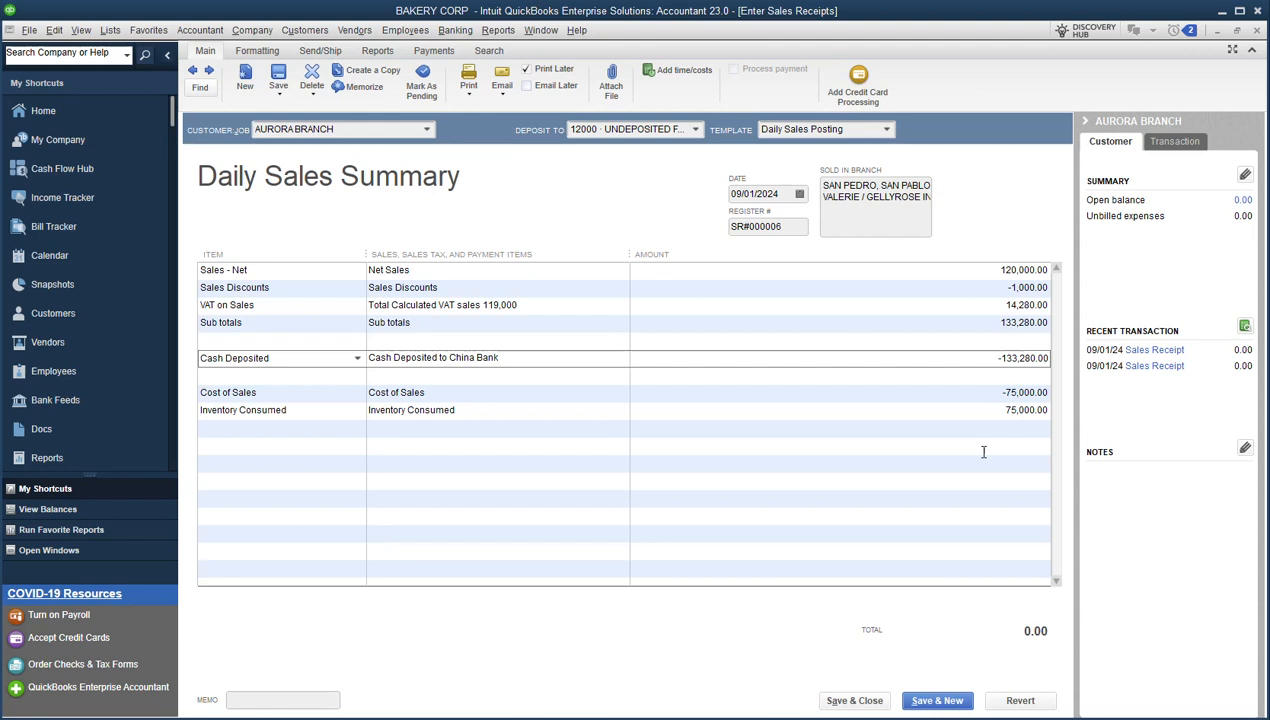
double_click(1005, 363)
left_click(548, 357)
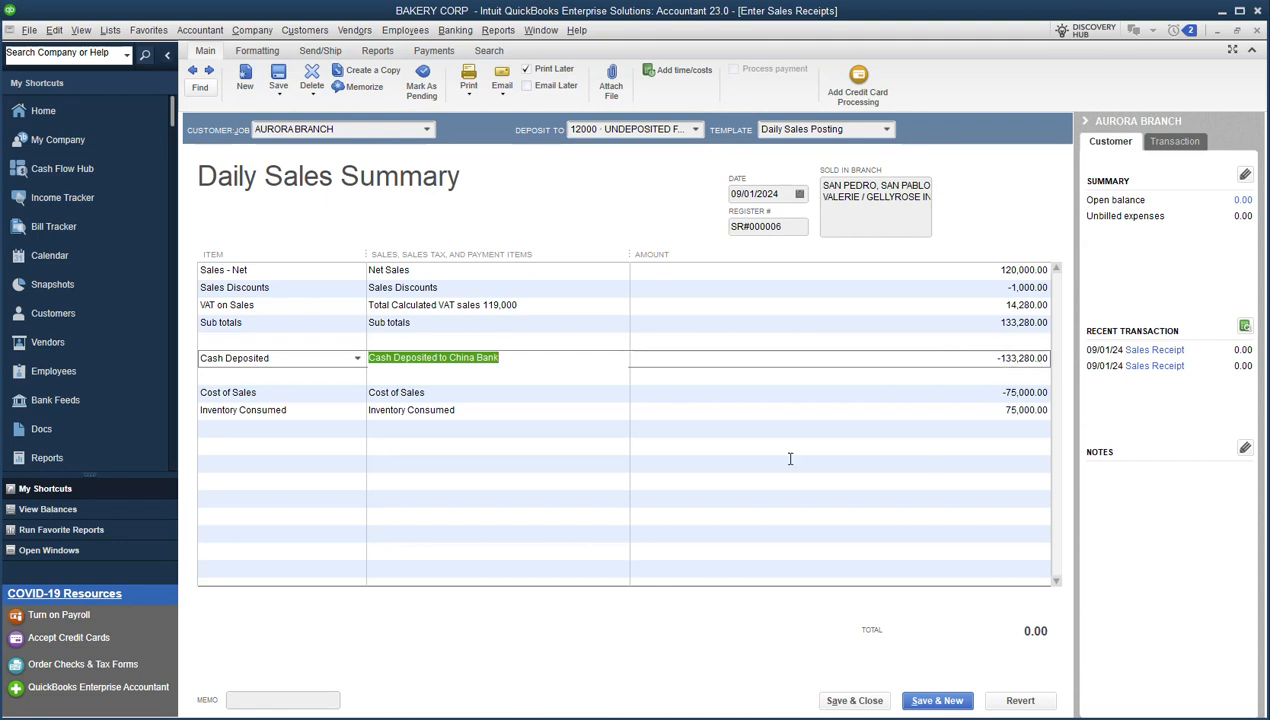
left_click(526, 396)
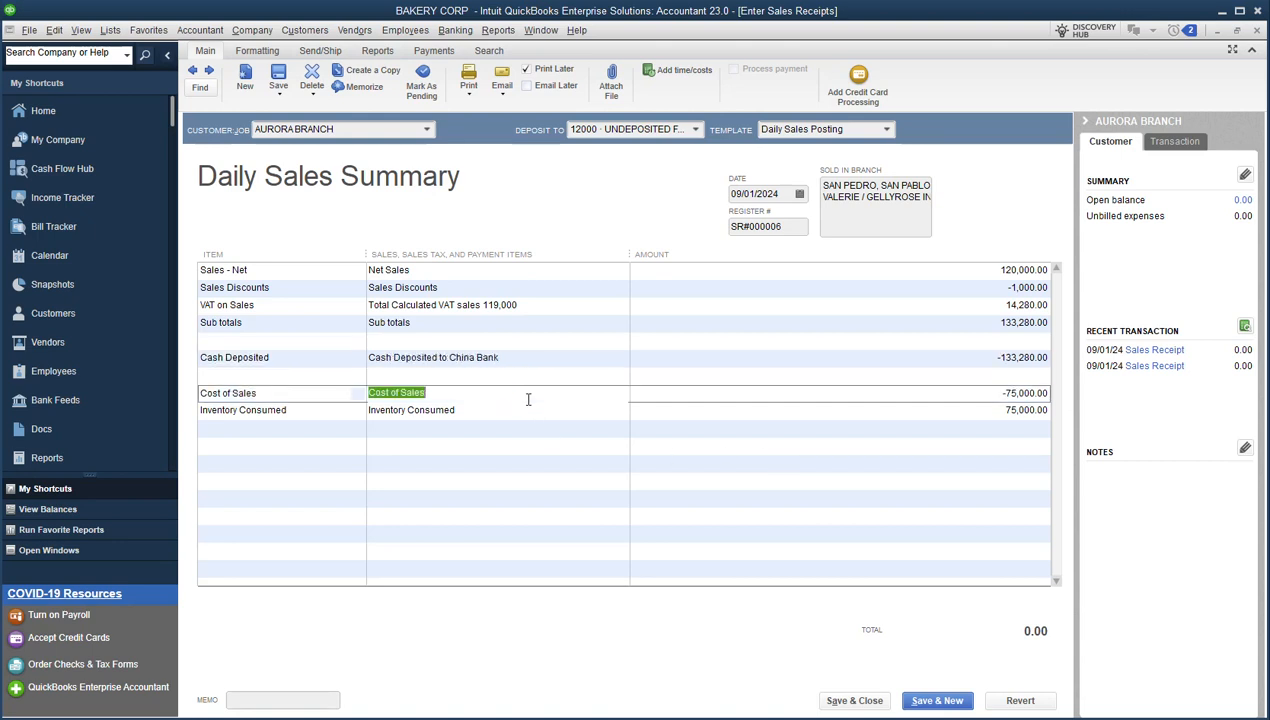
left_click(825, 395)
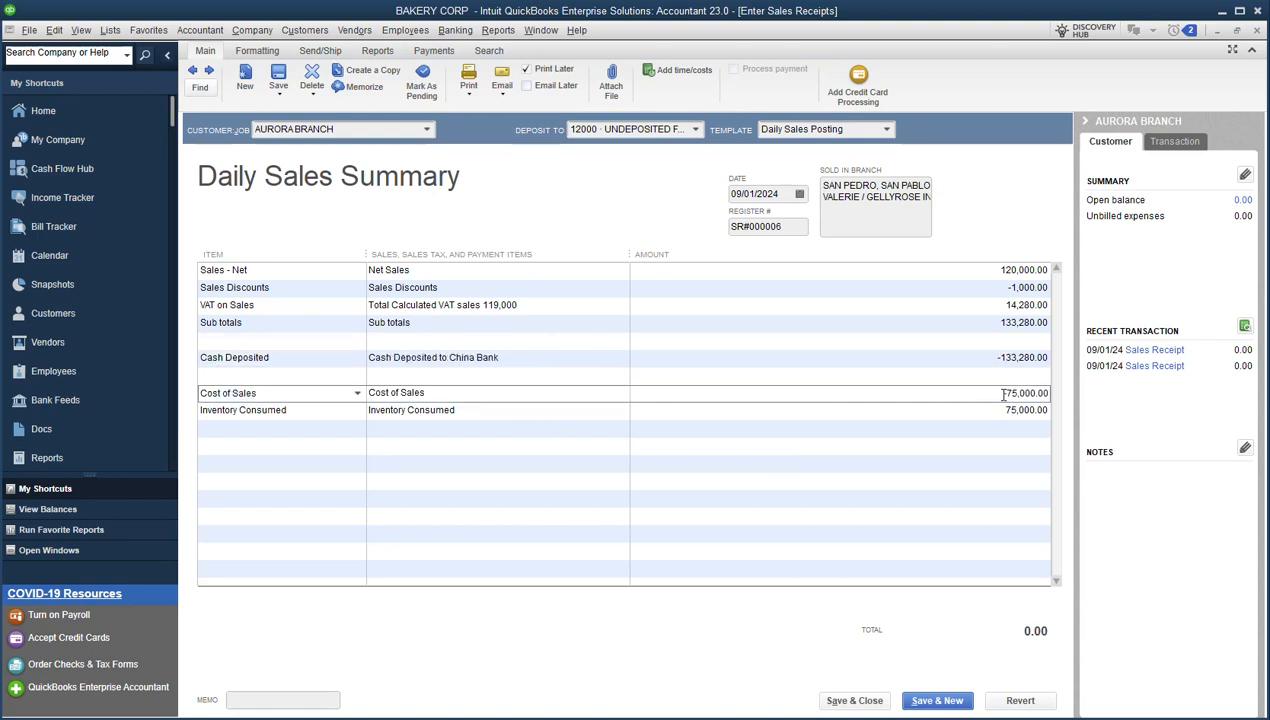
left_click(552, 411)
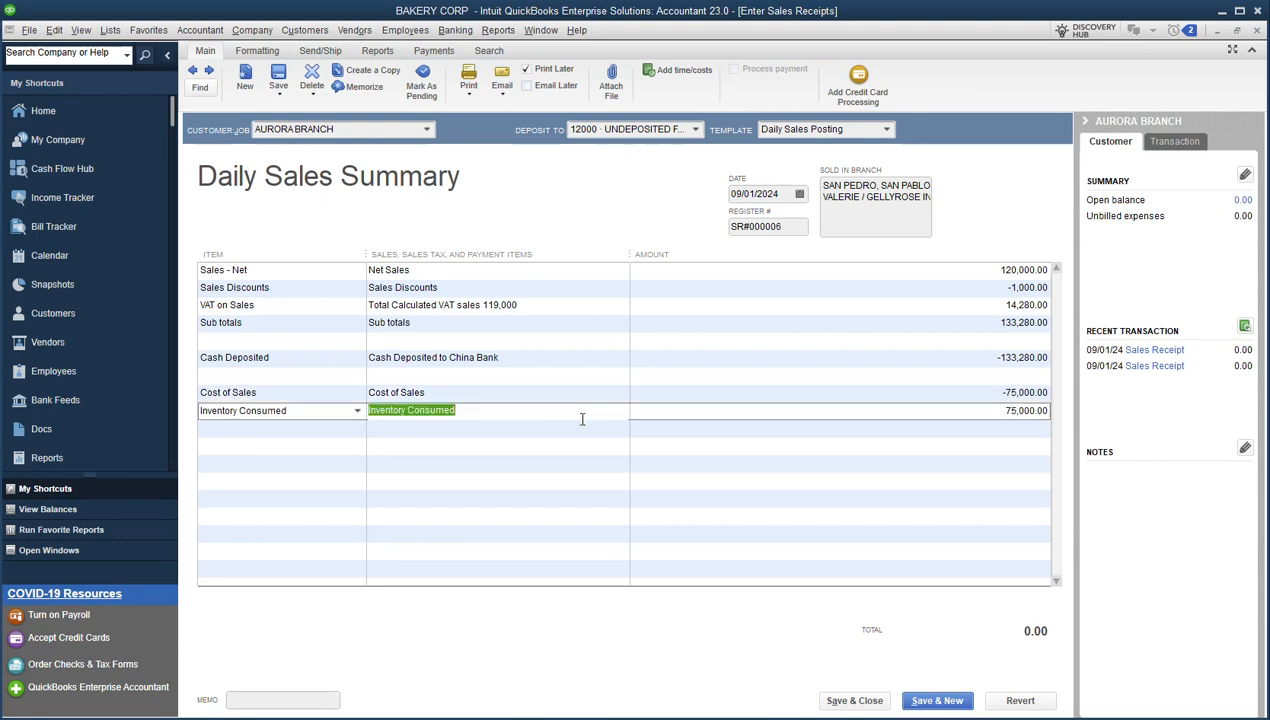
- Save and close the AURORA BRANCH sales receipt, accepting the recording of its changes
left_click(539, 427)
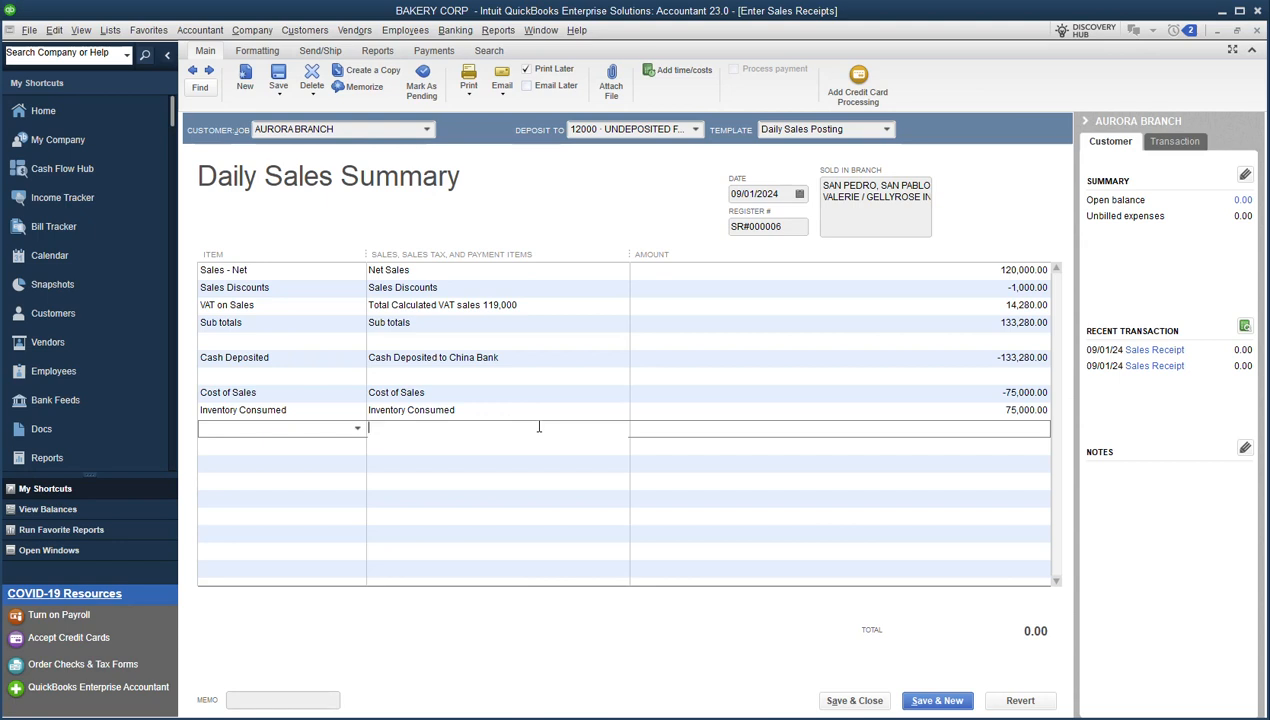
left_click(853, 701)
left_click(553, 246)
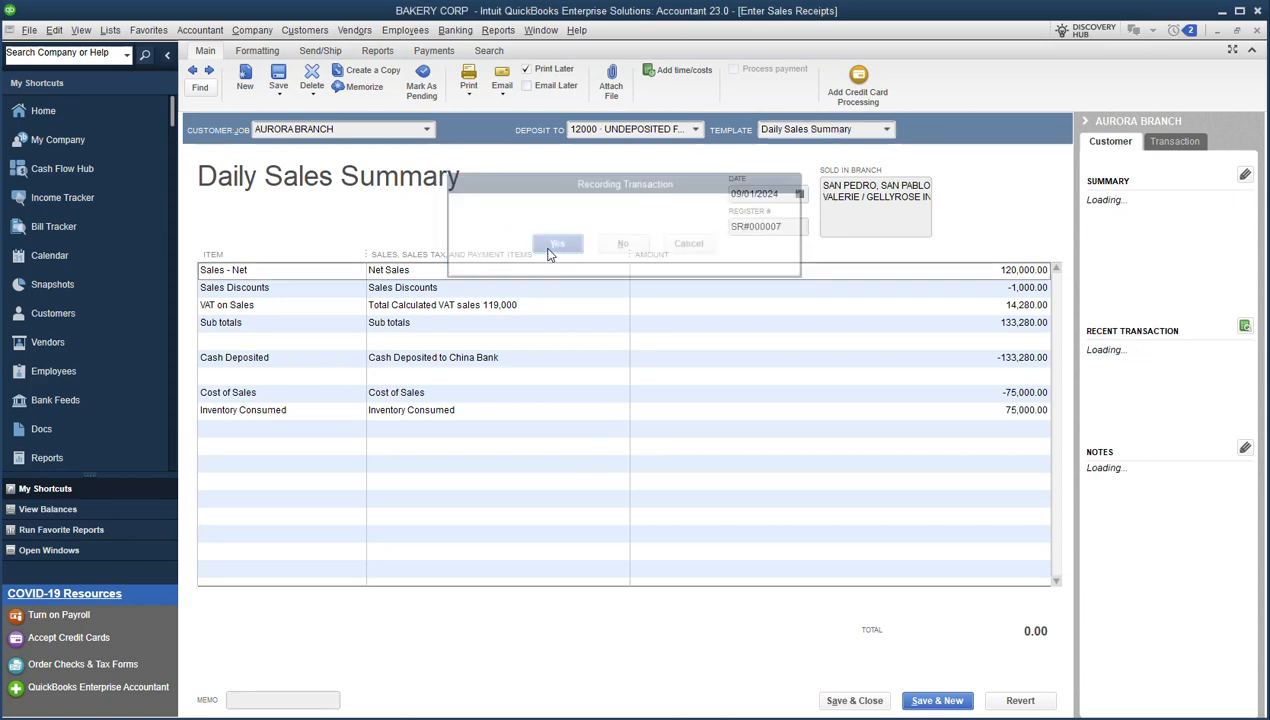
- Run the standard Profit & Loss report and examine the sales and cost of sales amounts
left_click(505, 33)
mouse_move(600, 207)
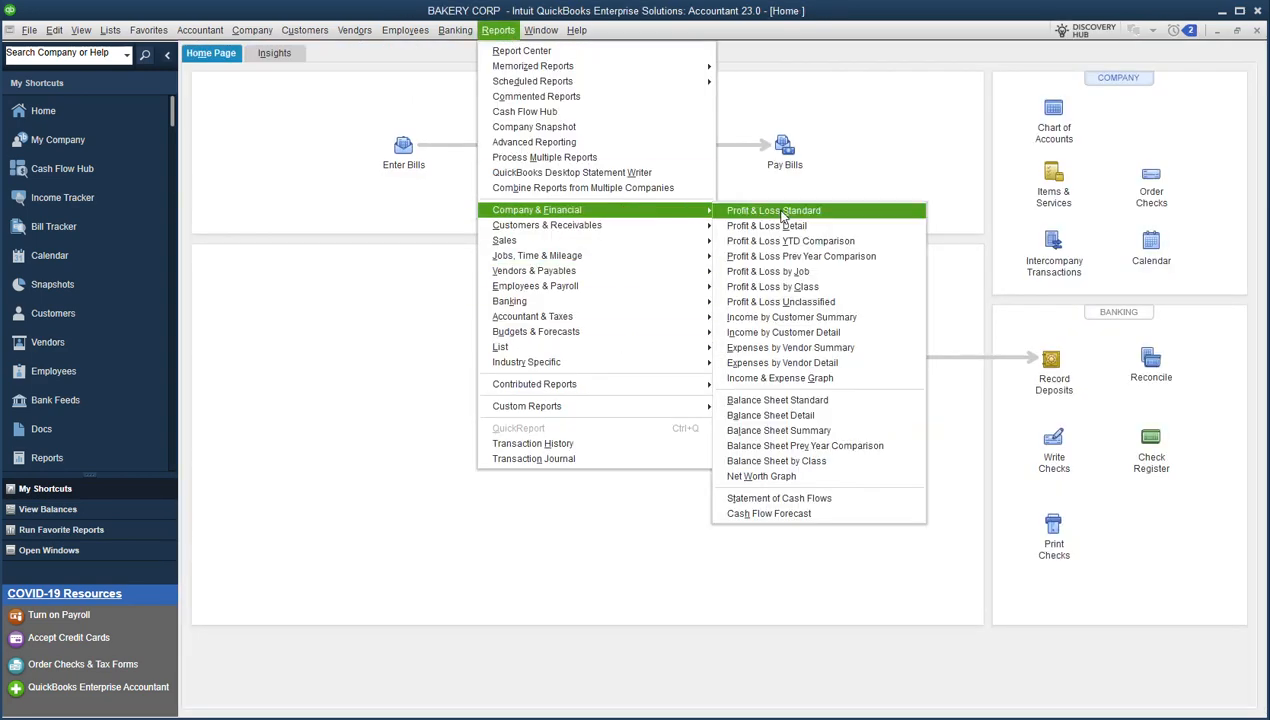
left_click(764, 206)
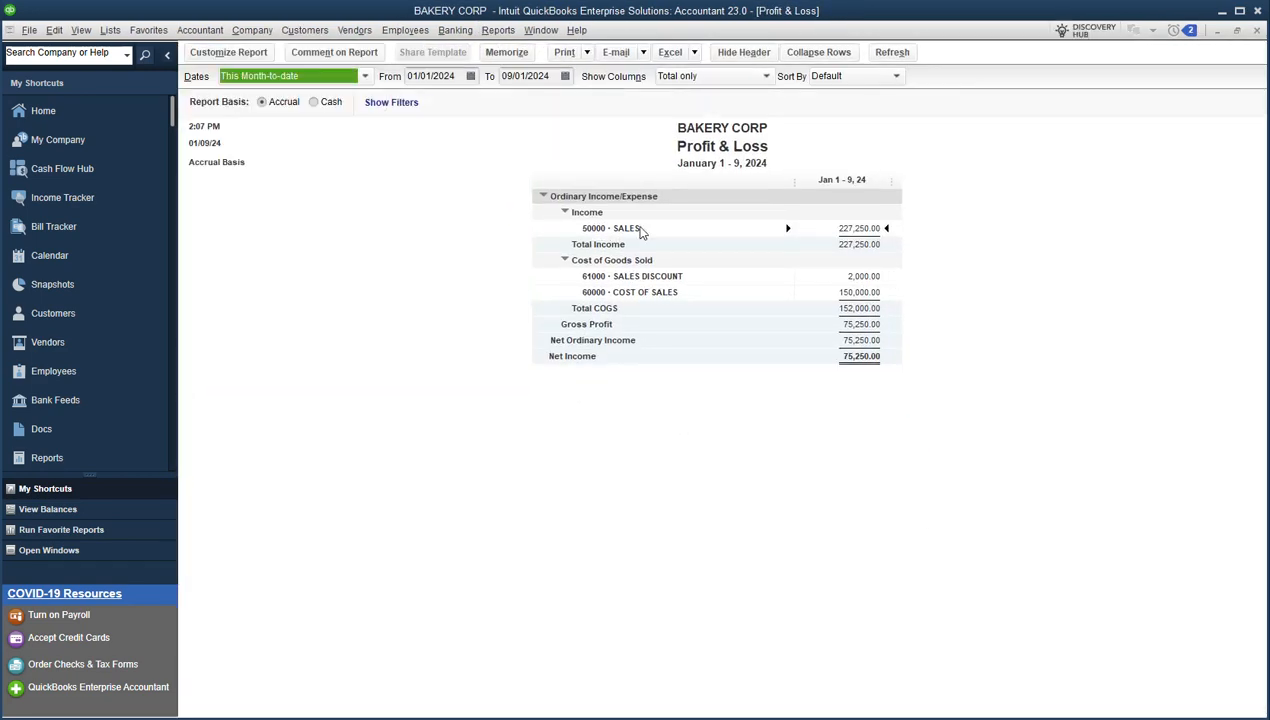
left_click(868, 293)
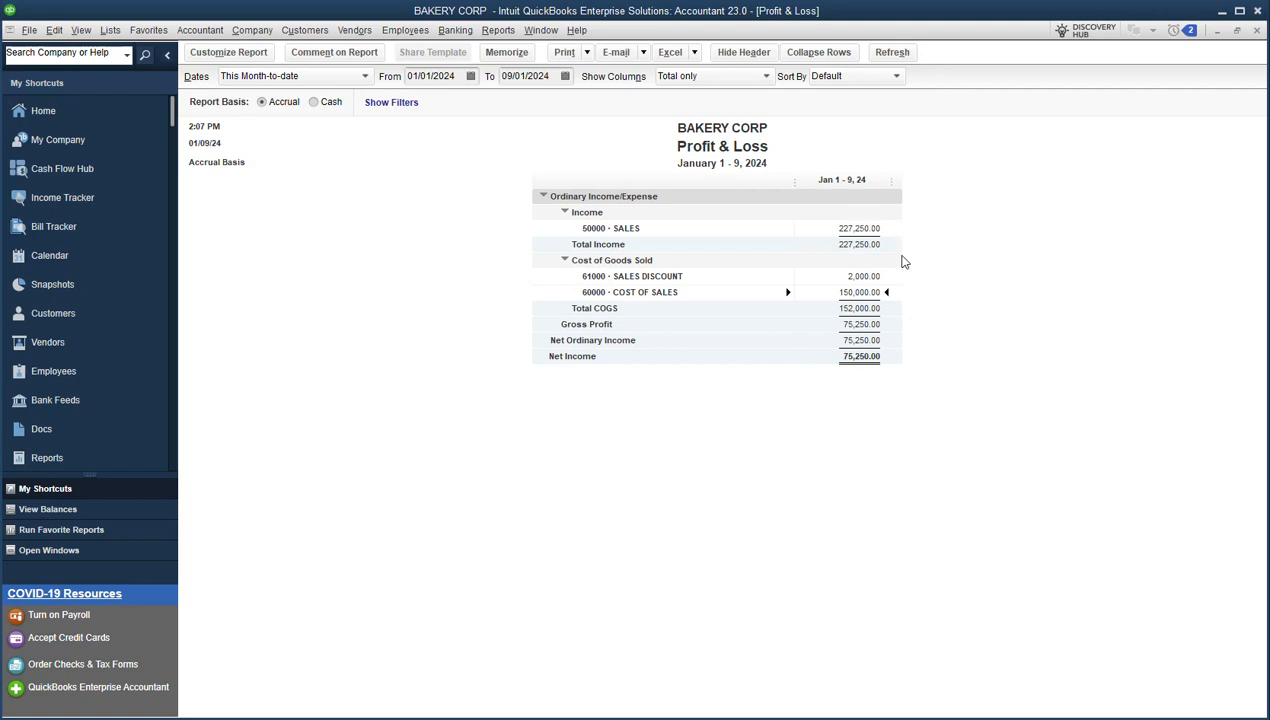
- Reopen the edited AURORA BRANCH sales receipt and compare its Cost of Sales and Inventory Consumed amounts
left_click(50, 112)
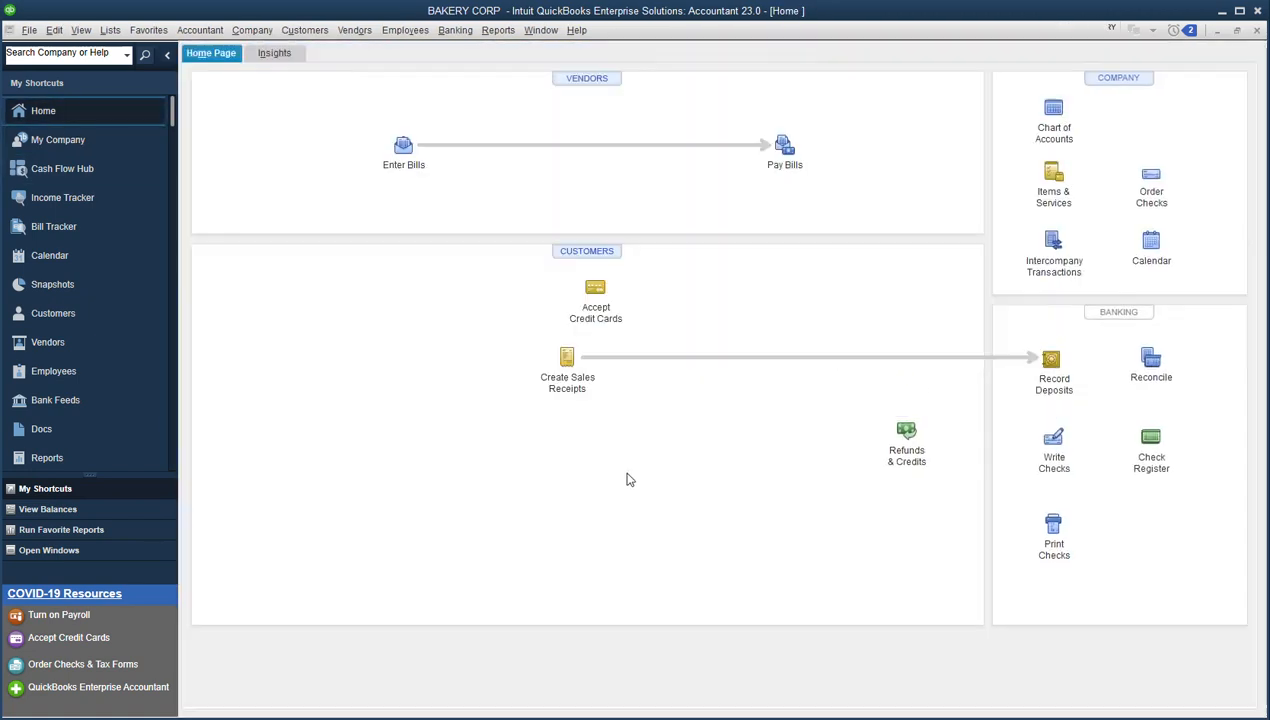
left_click(568, 368)
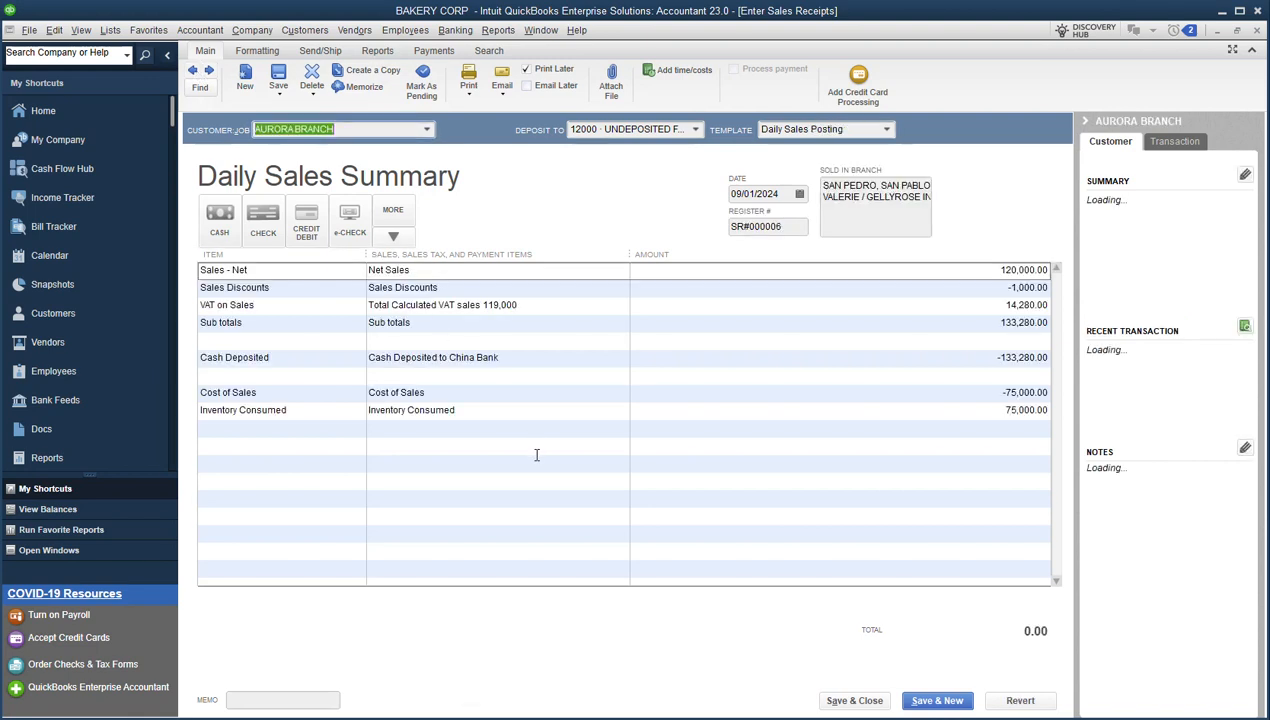
left_click(985, 394)
left_click(1000, 412)
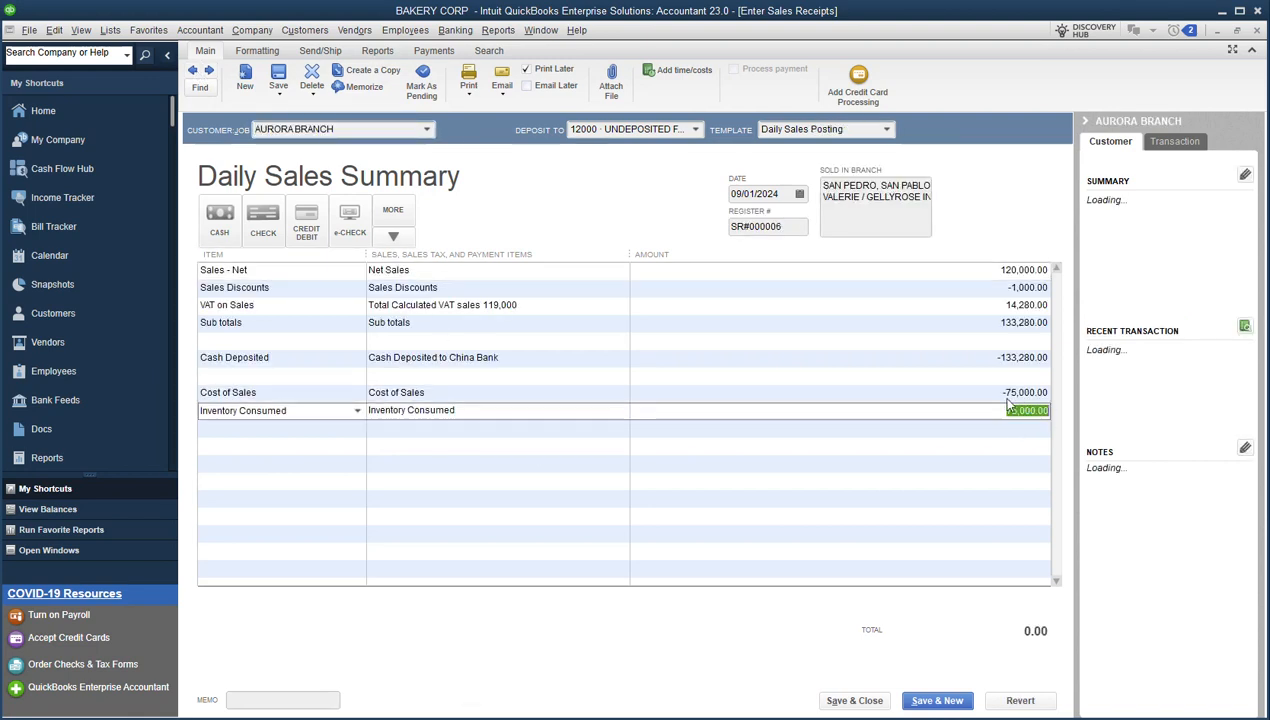
left_click(1043, 393)
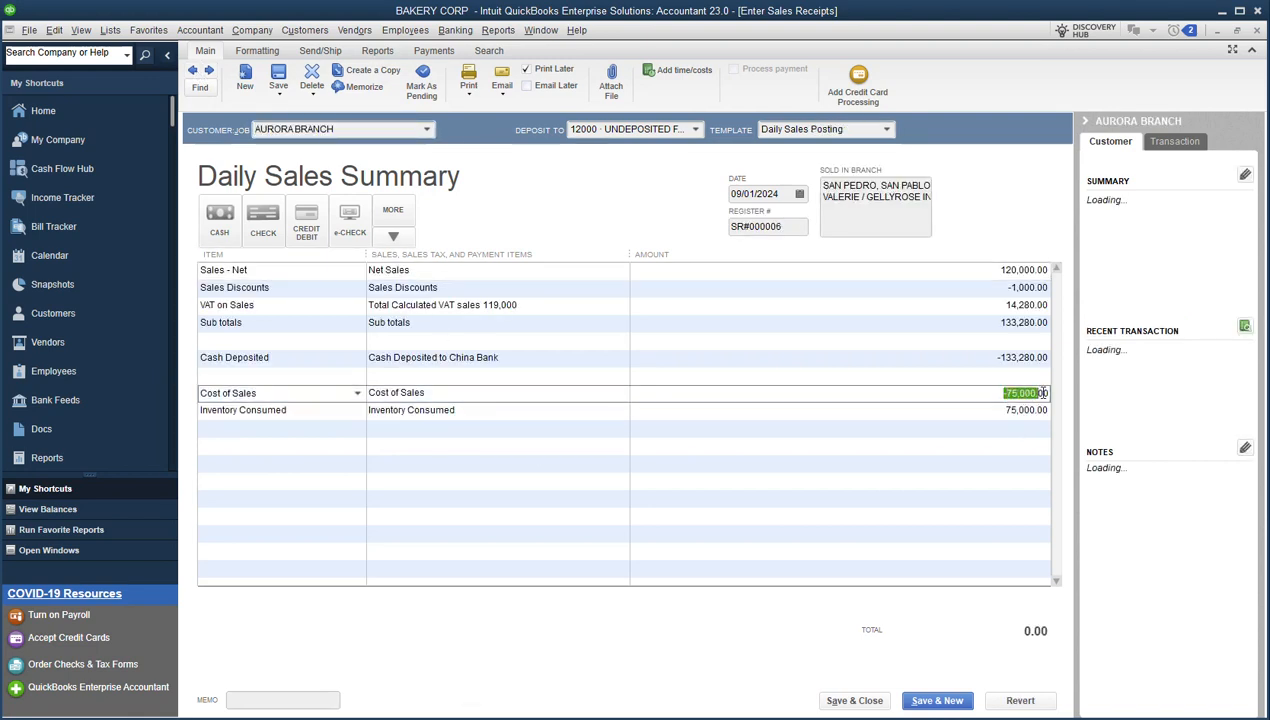
left_click(1003, 429)
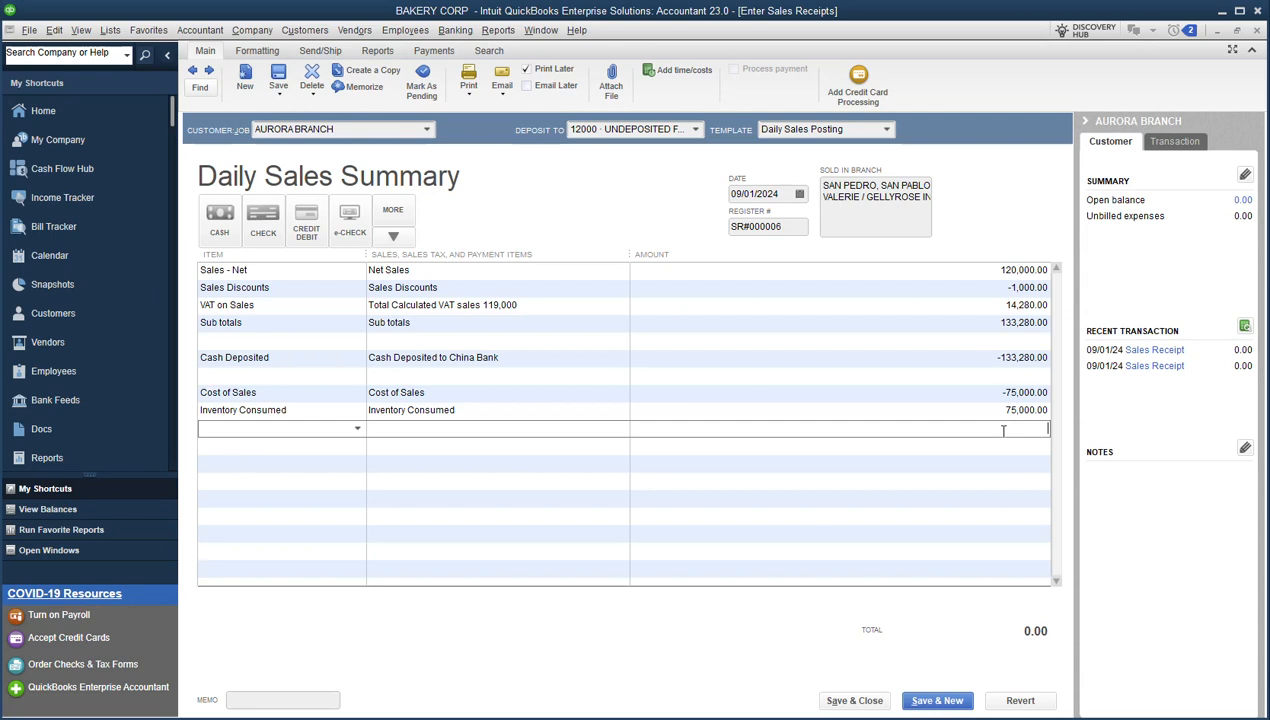
left_click(1005, 413)
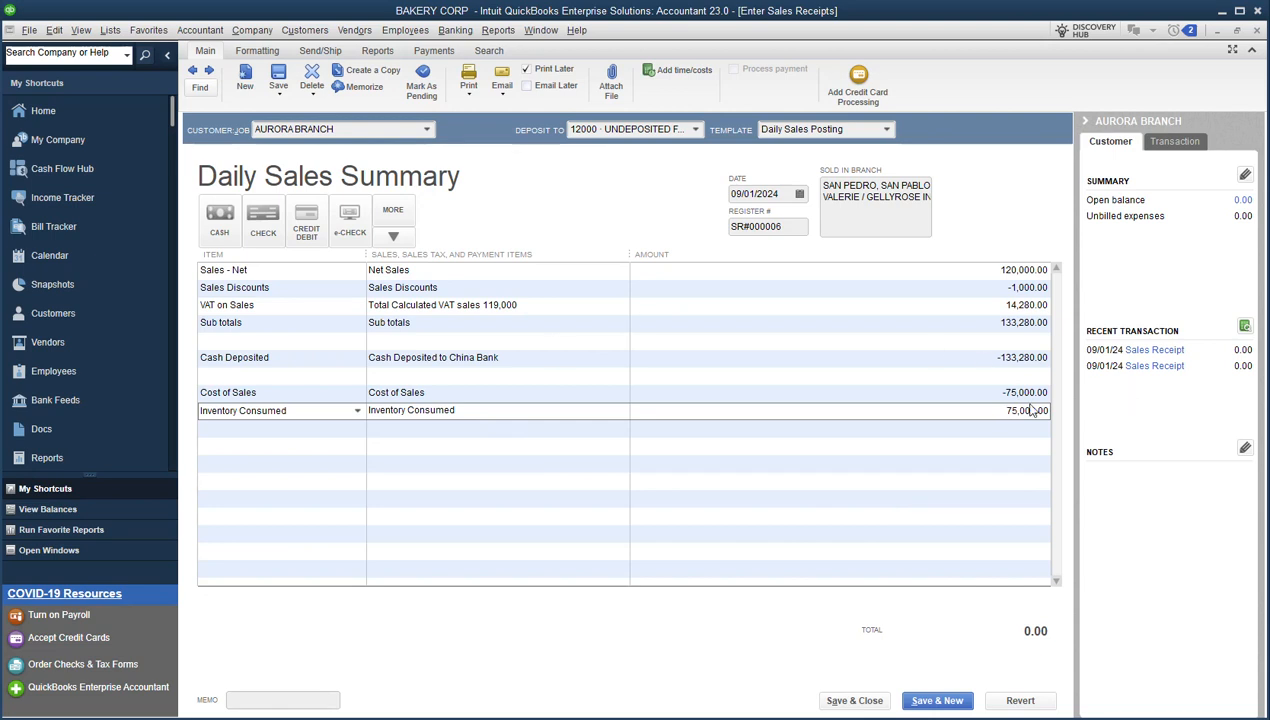
left_click(998, 393)
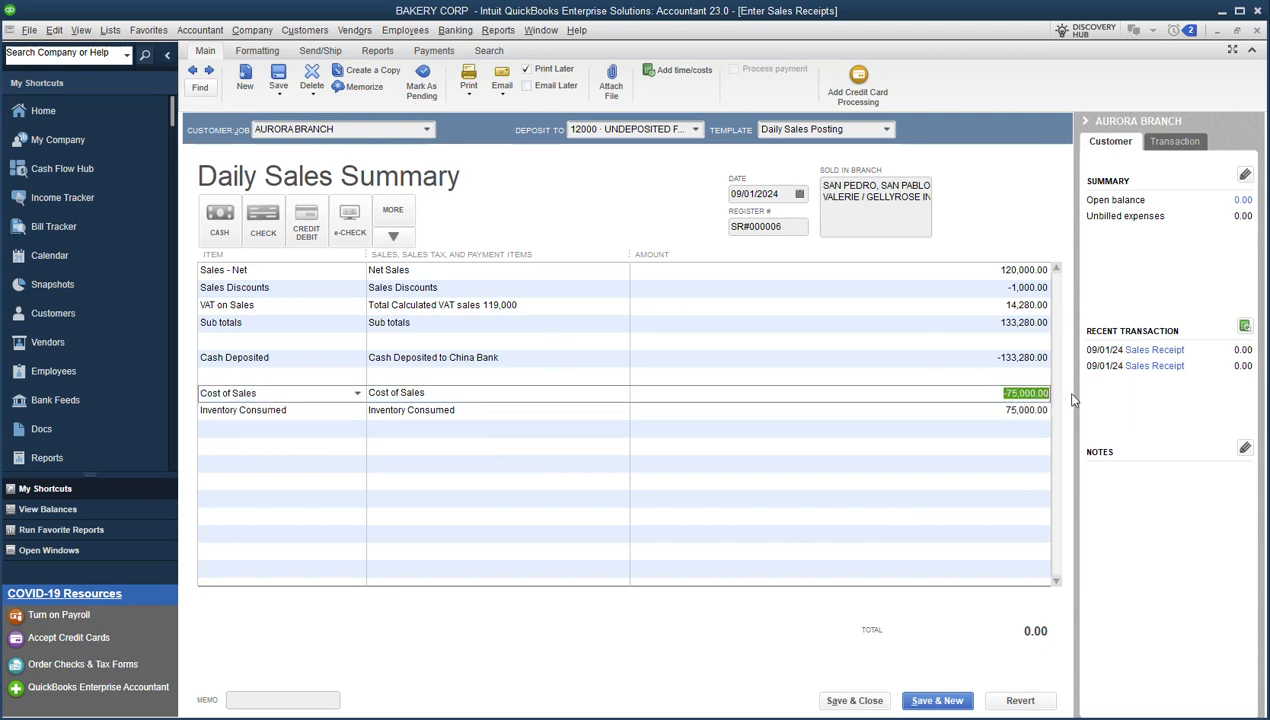
left_click(1002, 411)
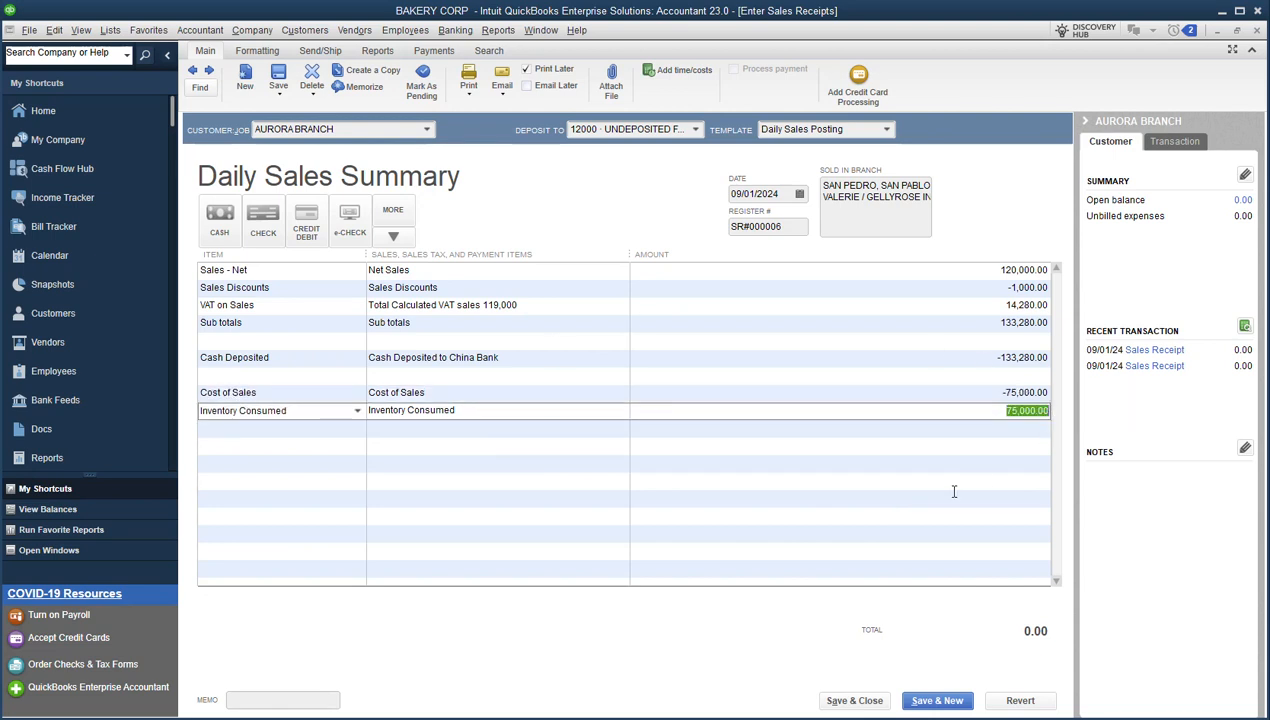
- Display the preceding sales receipt to view the gross sales version of the Daily Sales Summary
left_click(952, 445)
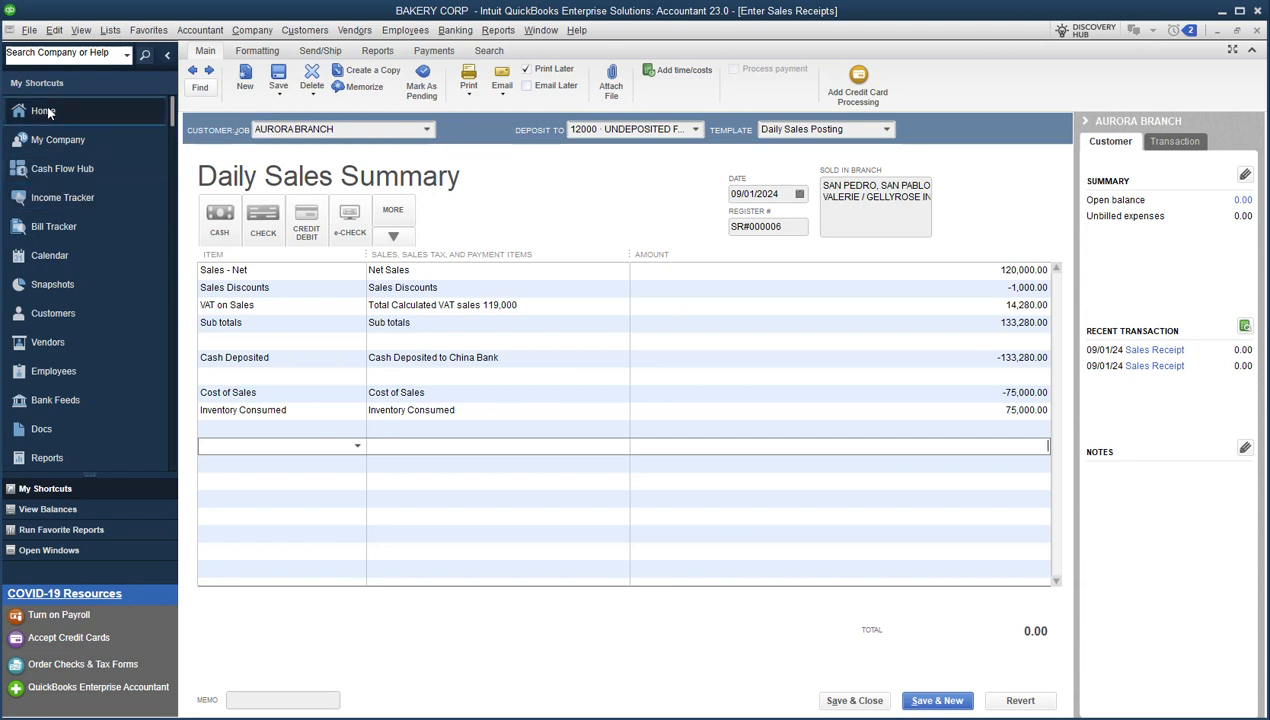
left_click(192, 72)
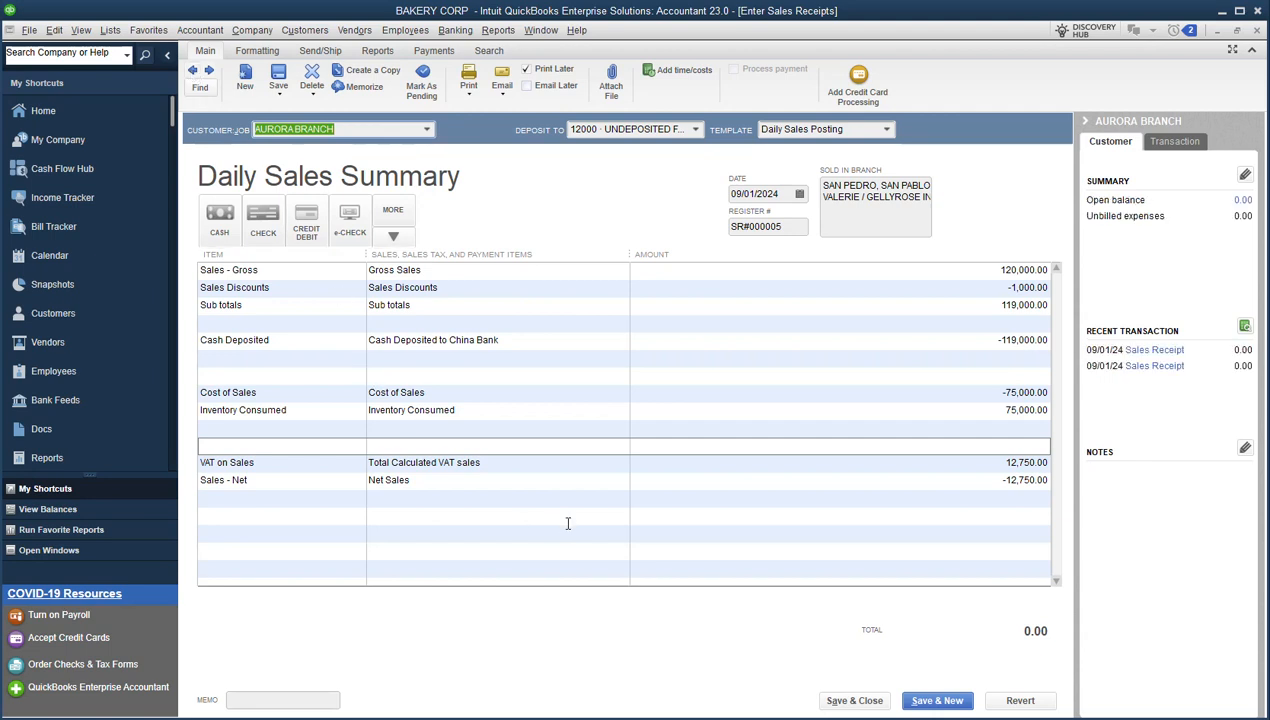
- Switch to the Word outline and select the line "Net Sales VAT Approach" under Recording Sales Transactions
left_click(578, 718)
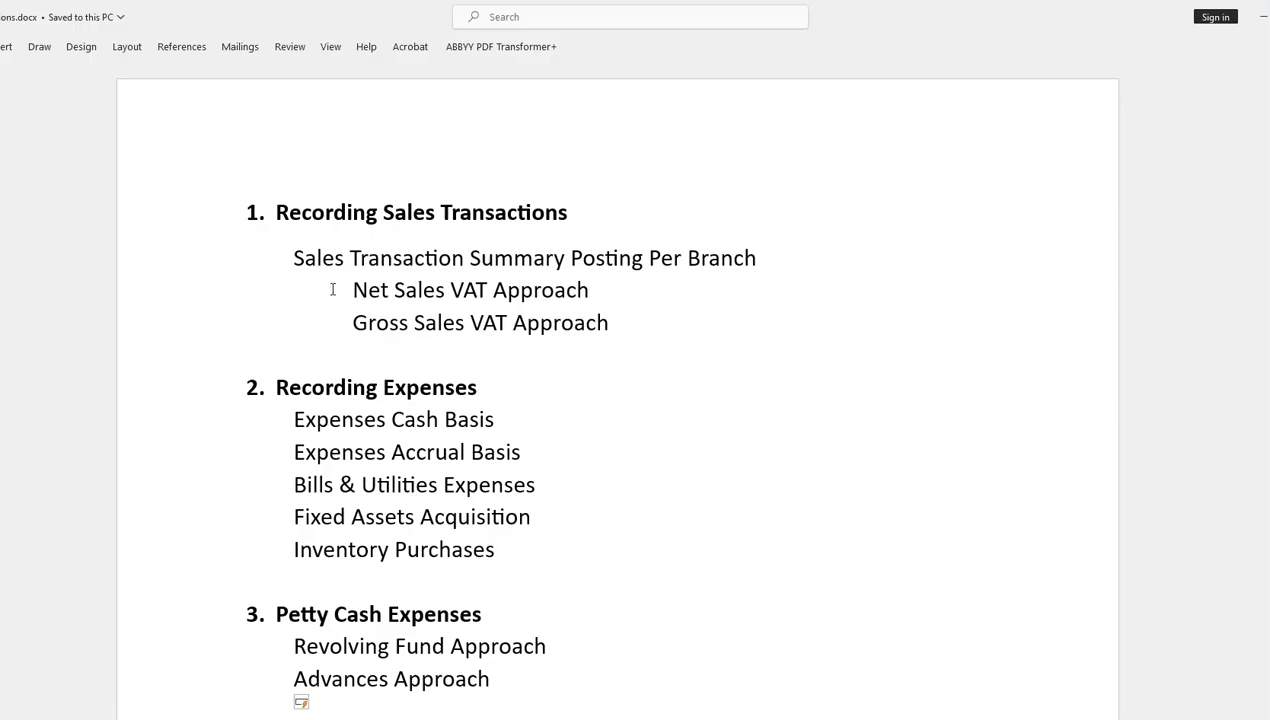
left_click_drag(355, 290, 641, 287)
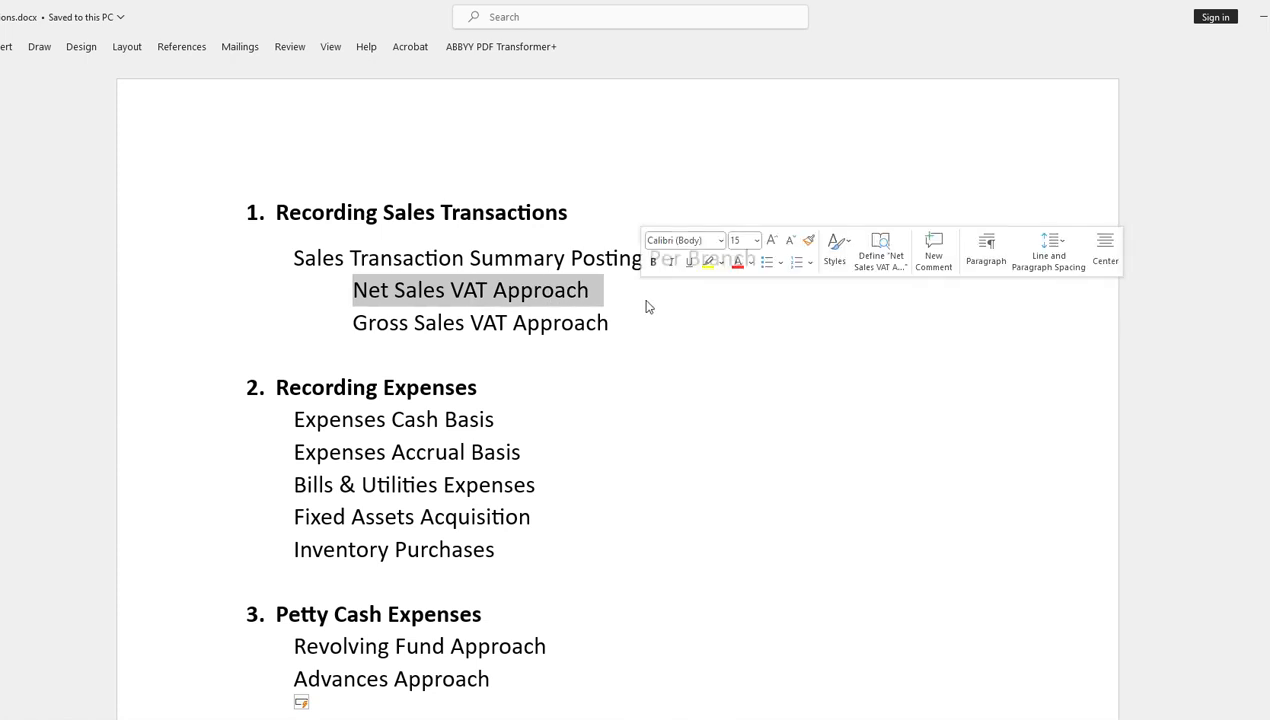
- Highlight "Gross Sales VAT Approach" in the outline, then switch to QuickBooks and examine the gross sales, discount, subtotal and VAT amounts on the AURORA BRANCH receipt
left_click_drag(354, 323, 640, 325)
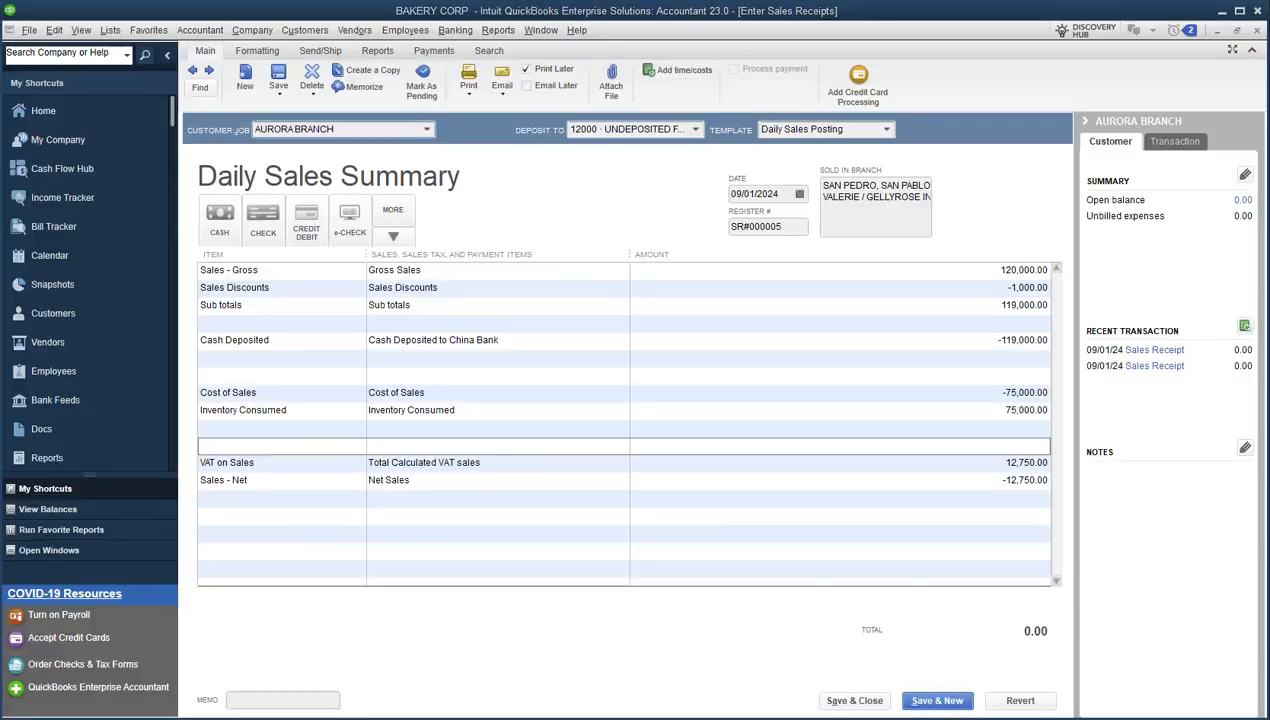
left_click(543, 416)
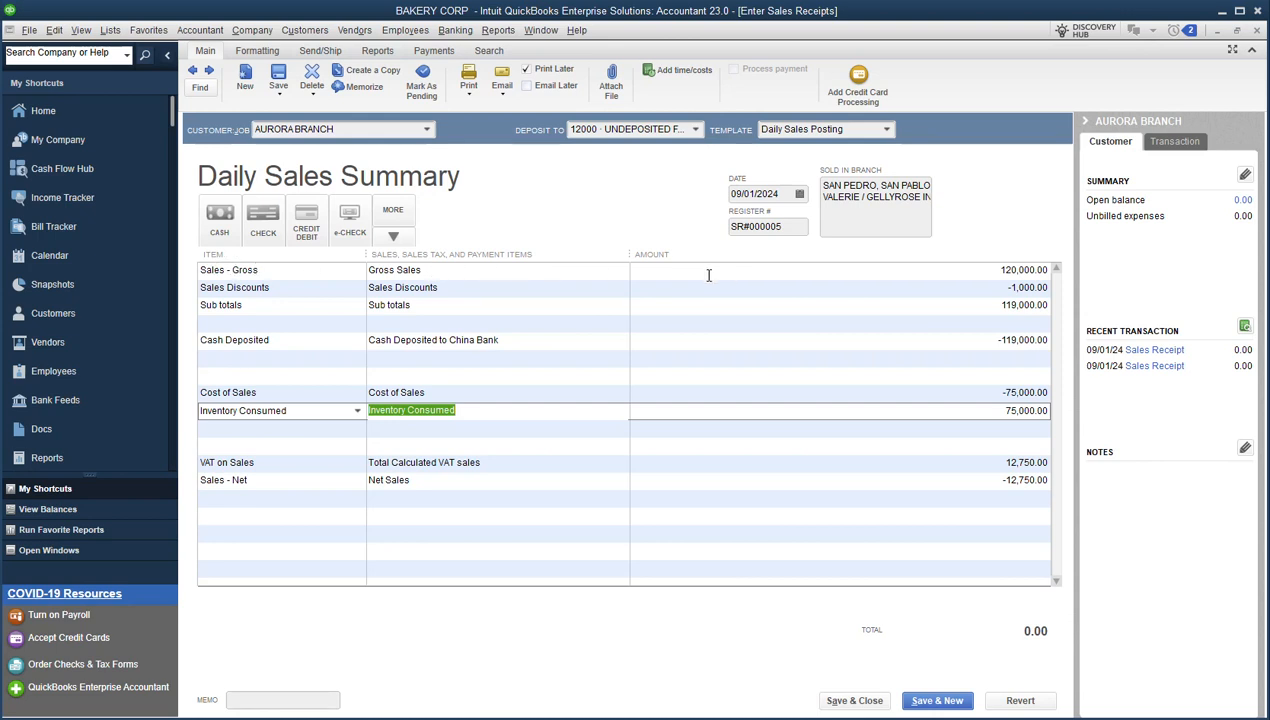
left_click(1000, 271)
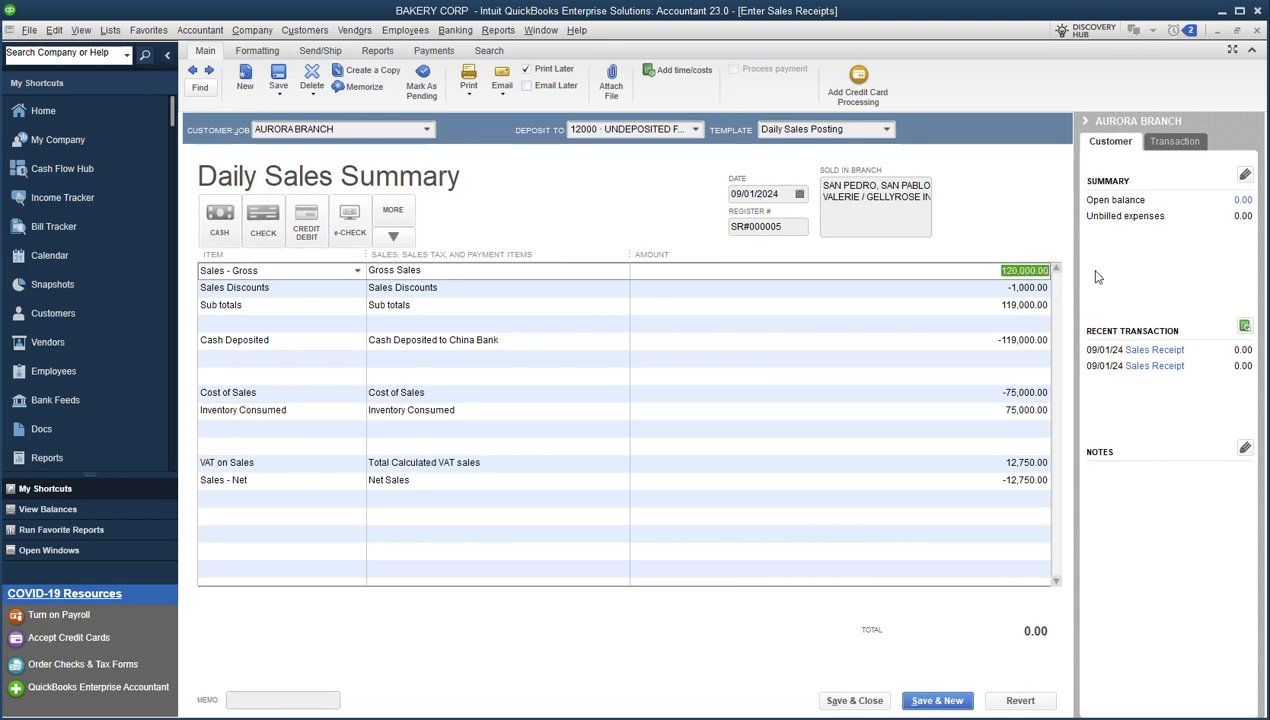
left_click(989, 288)
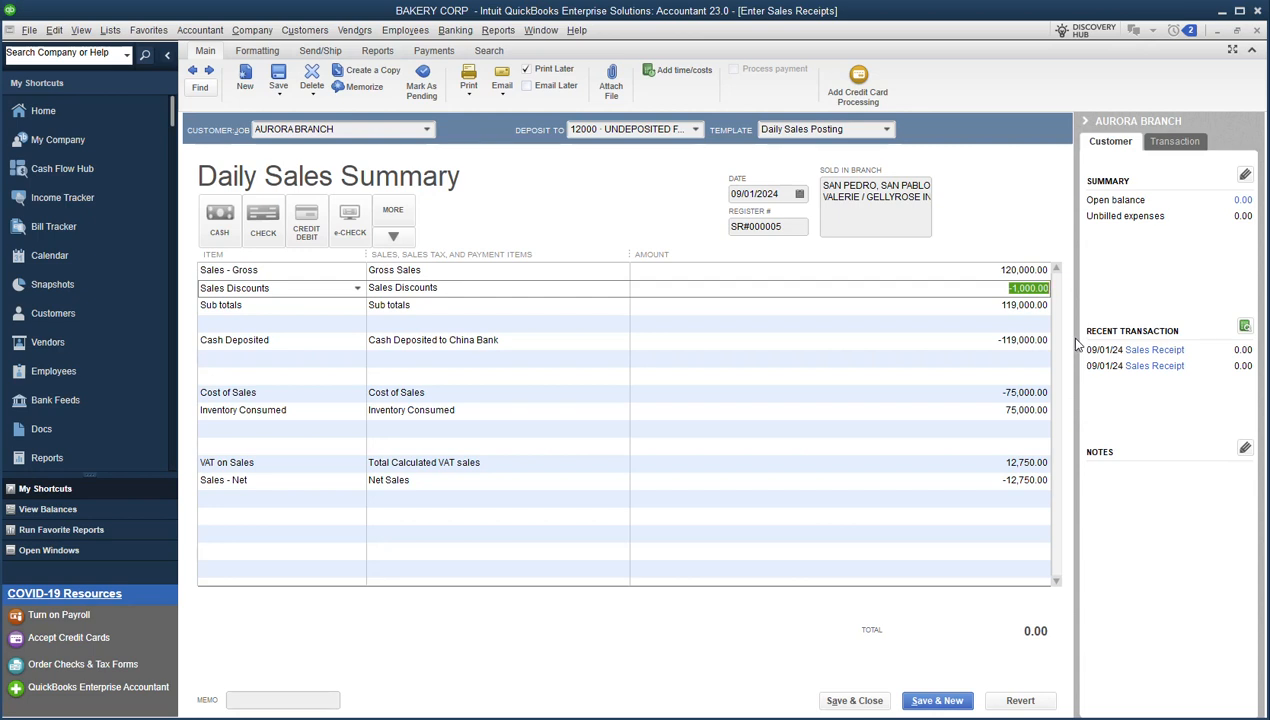
left_click(986, 305)
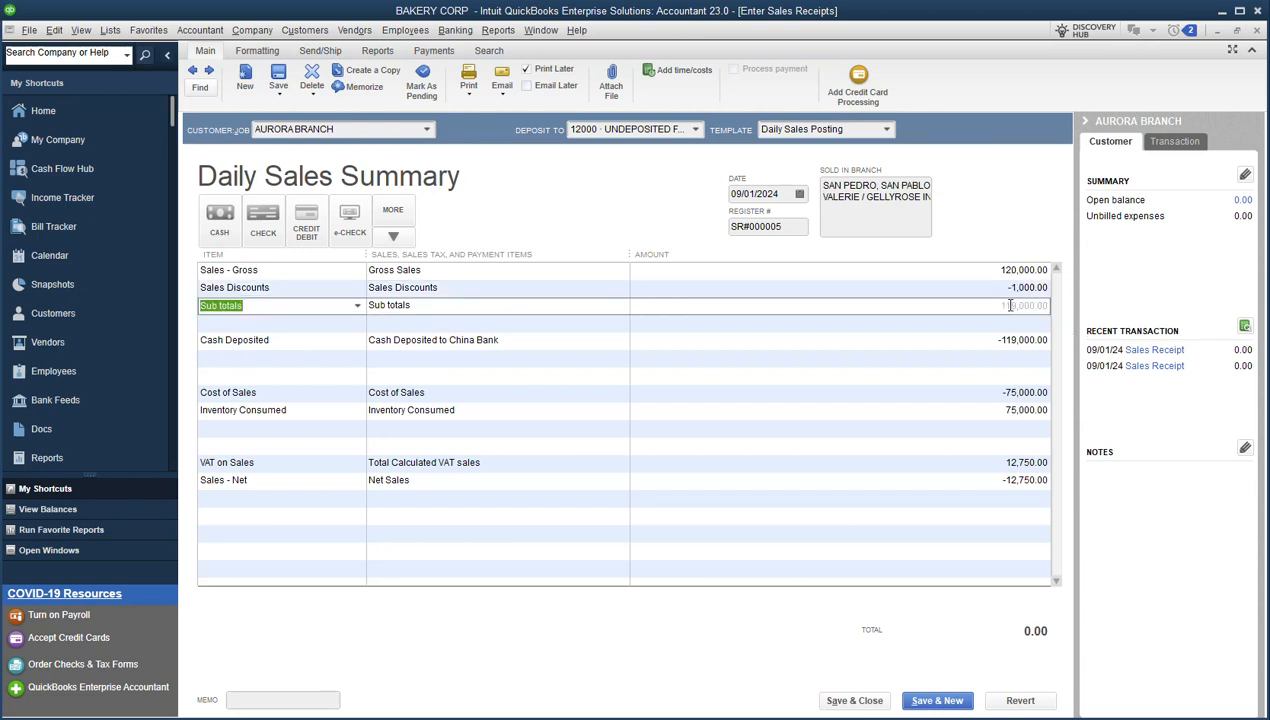
left_click(992, 270)
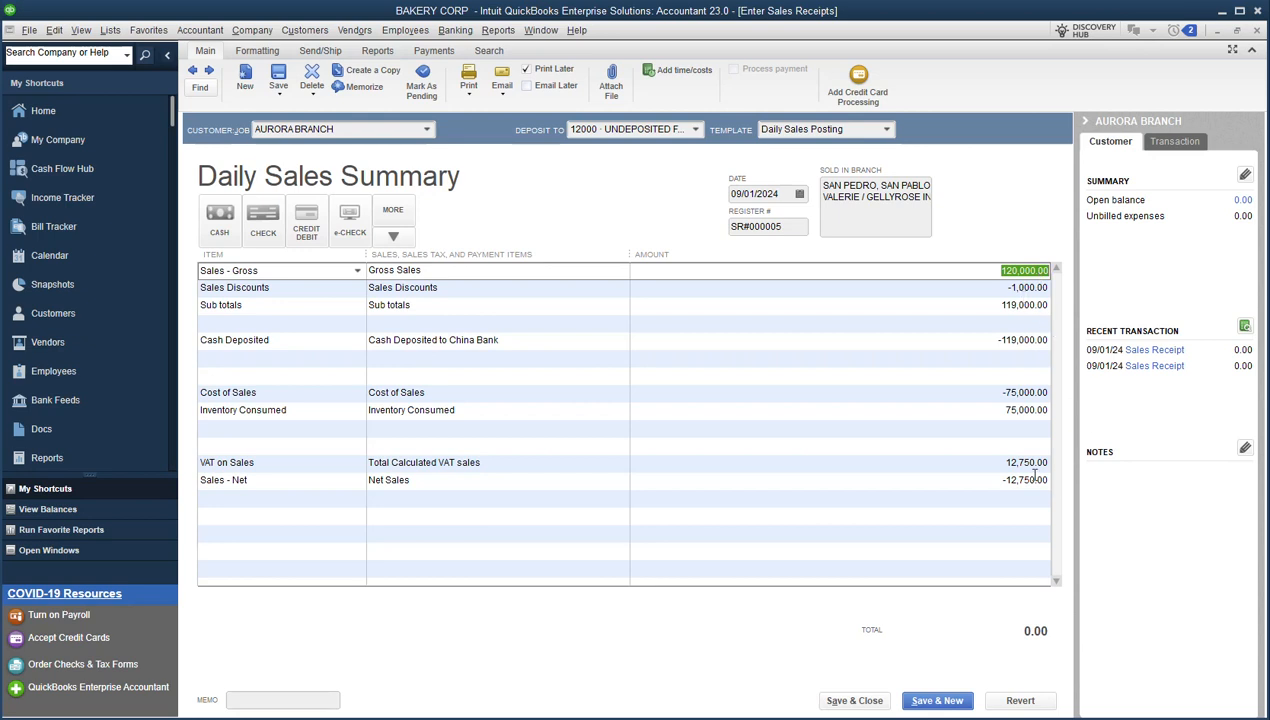
left_click(1001, 463)
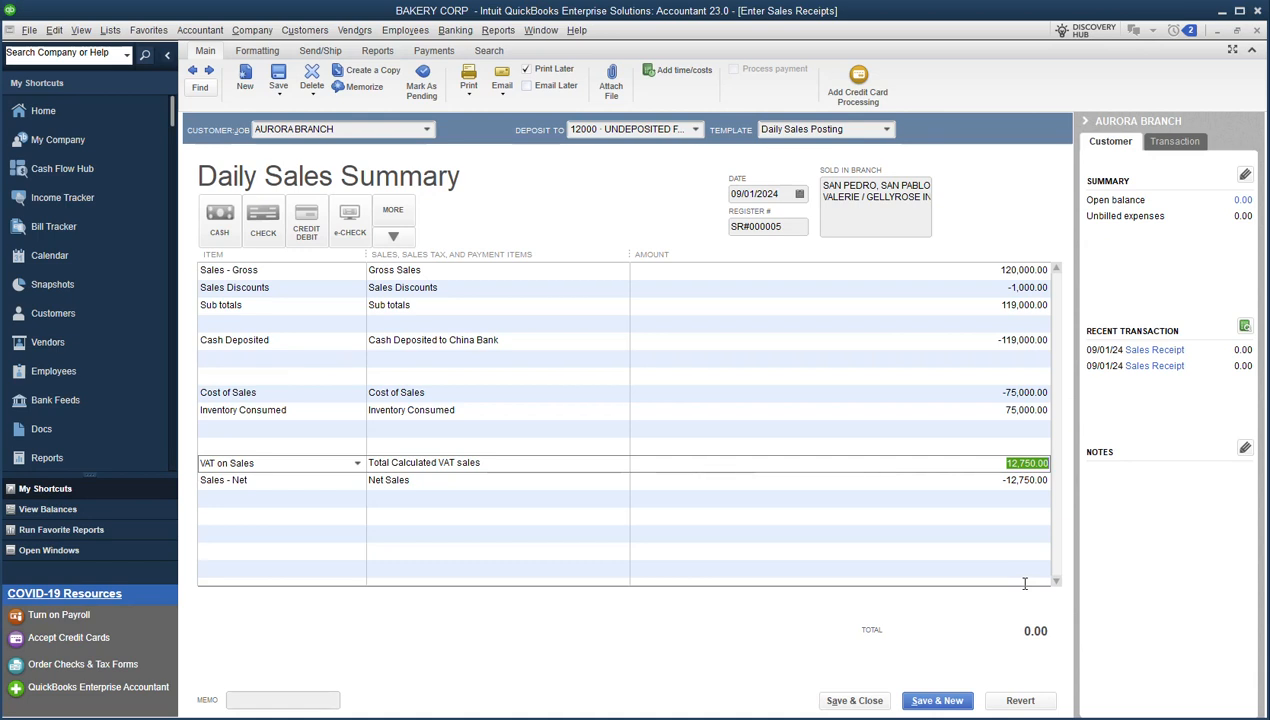
- Calculate the VAT in an empty line's amount as 119000/1.12 multiplied by .12, and clear the amount from that line
left_click(914, 535)
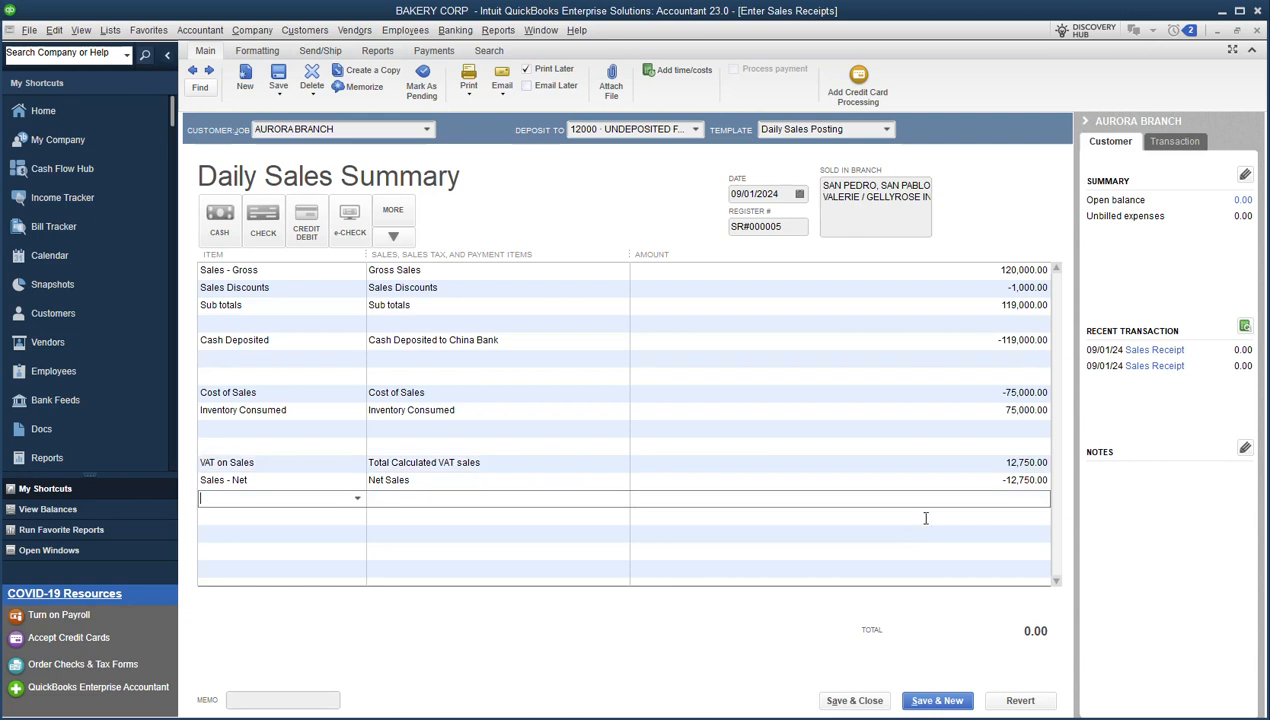
left_click(953, 523)
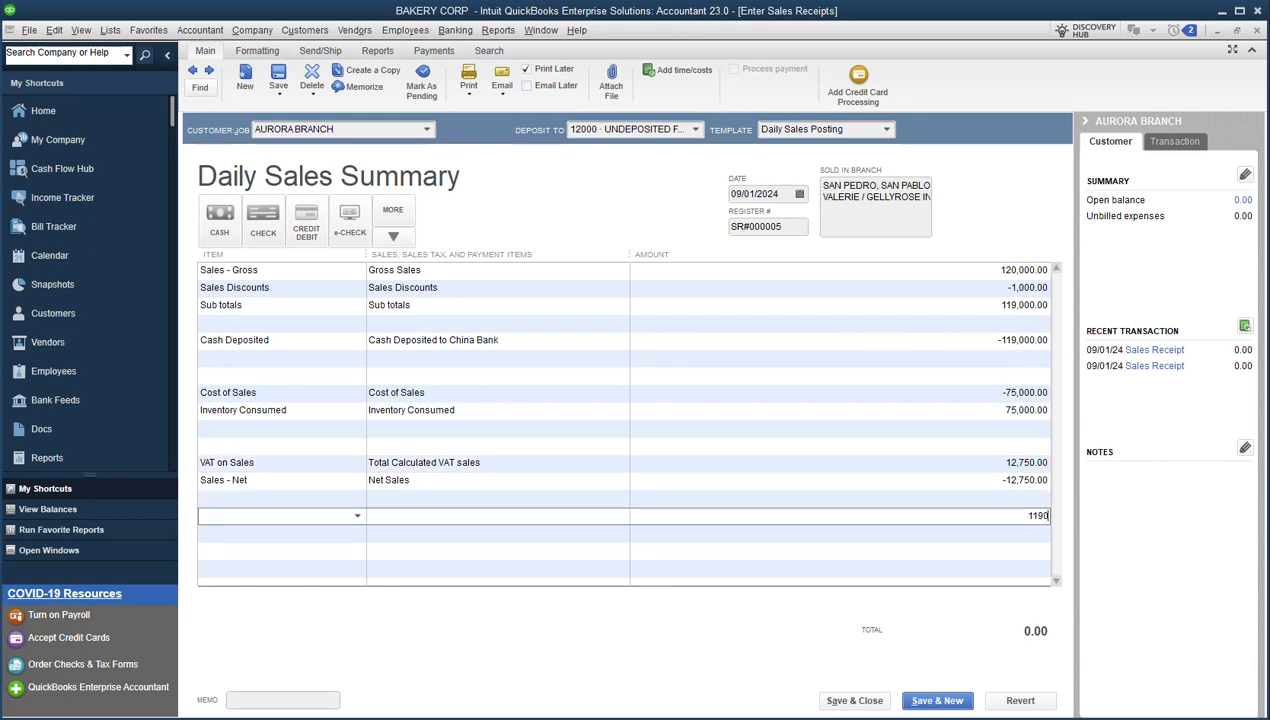
type("119000/")
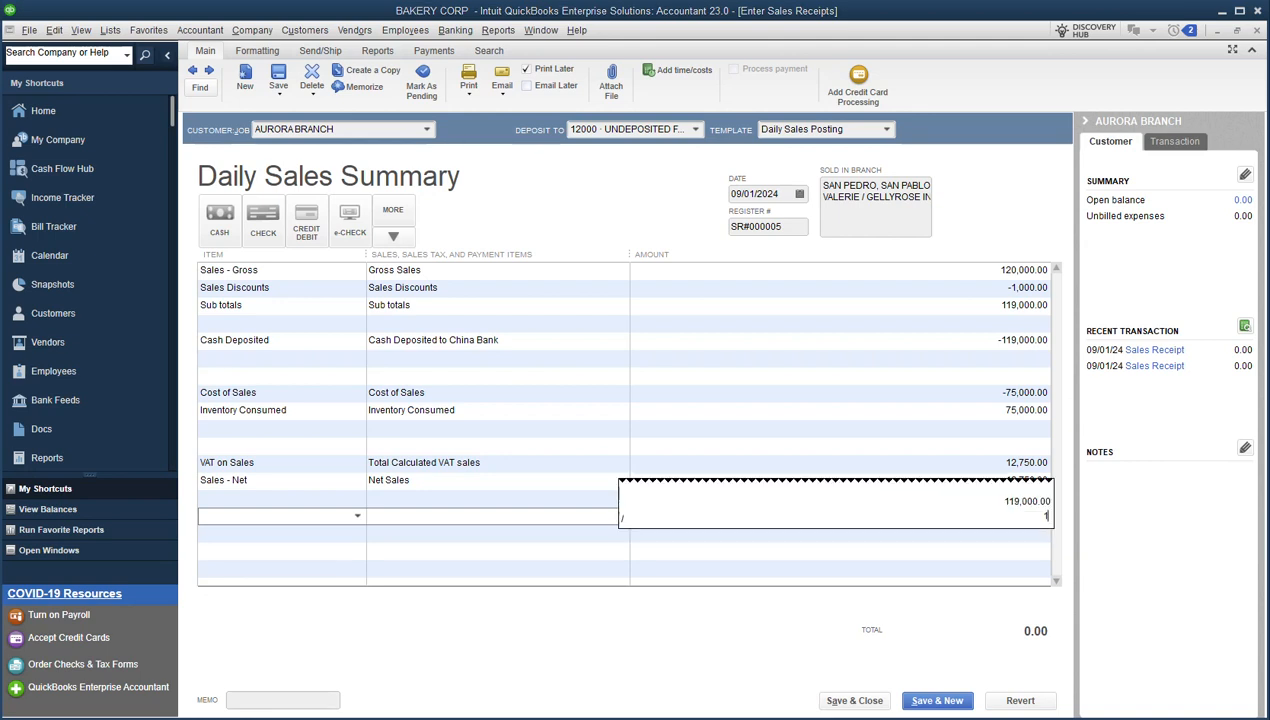
type("1.12")
key("Return")
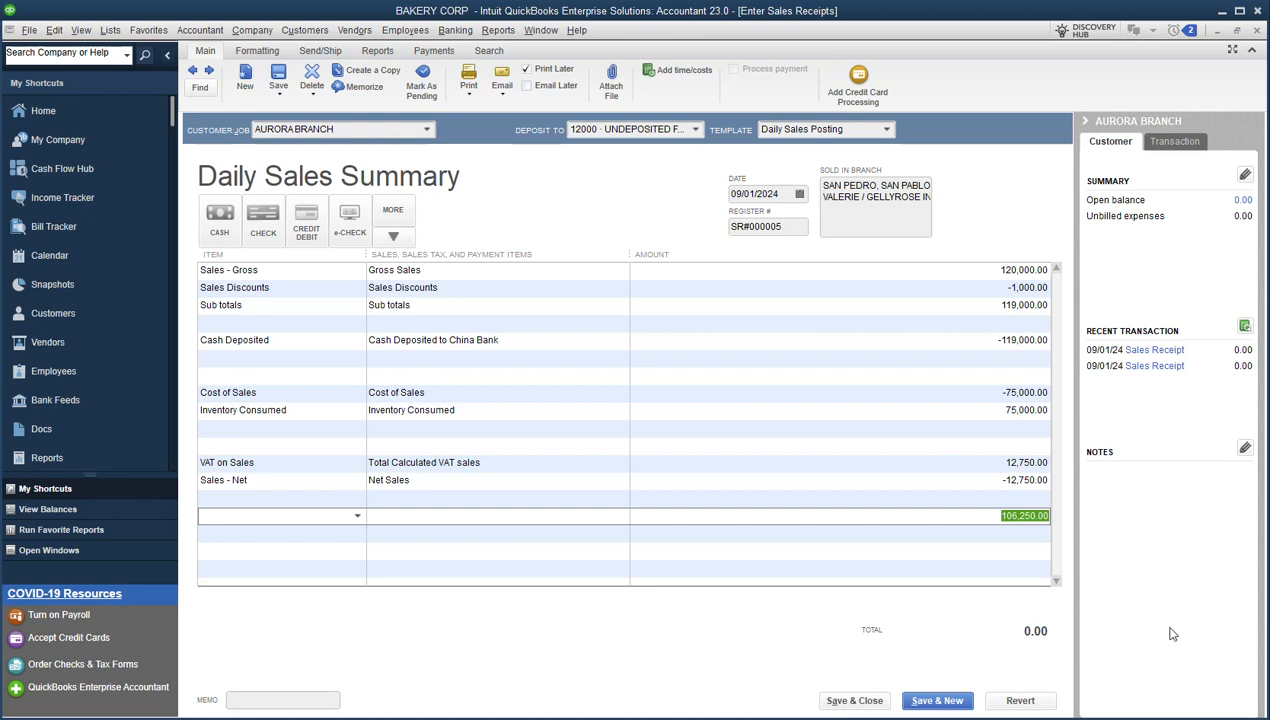
left_click(1039, 515)
type("*")
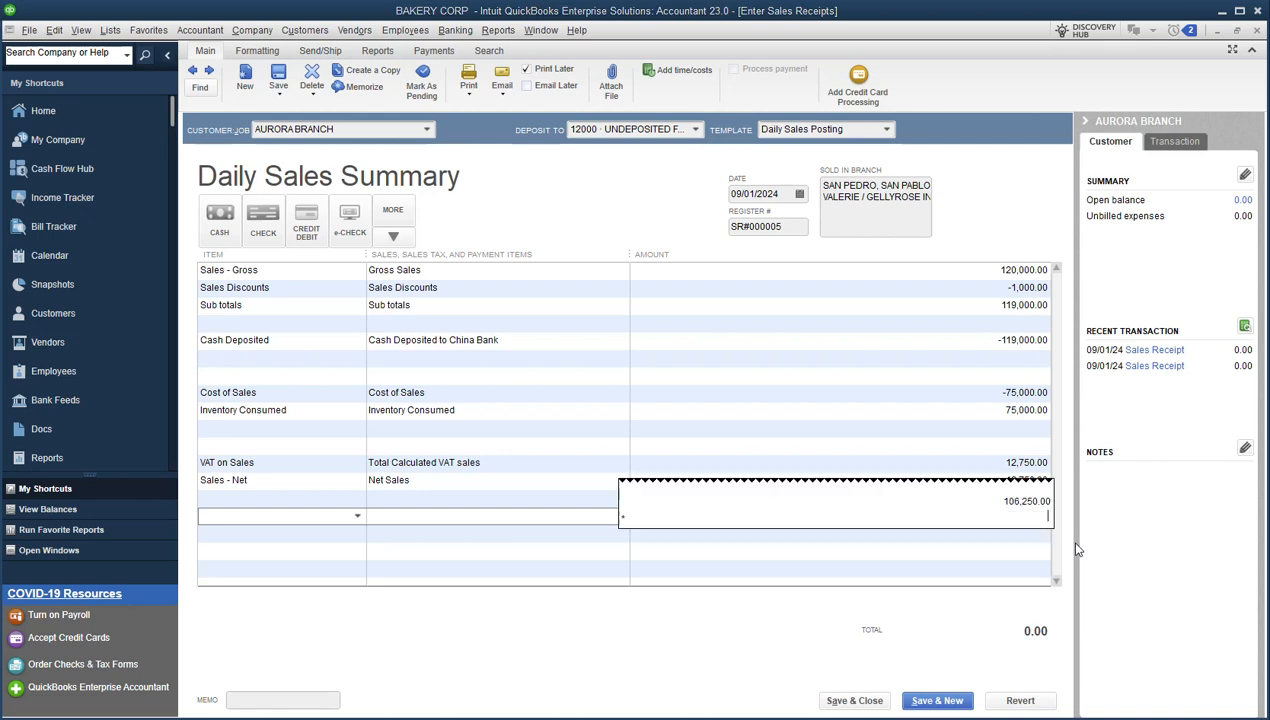
type(".12")
key("Return")
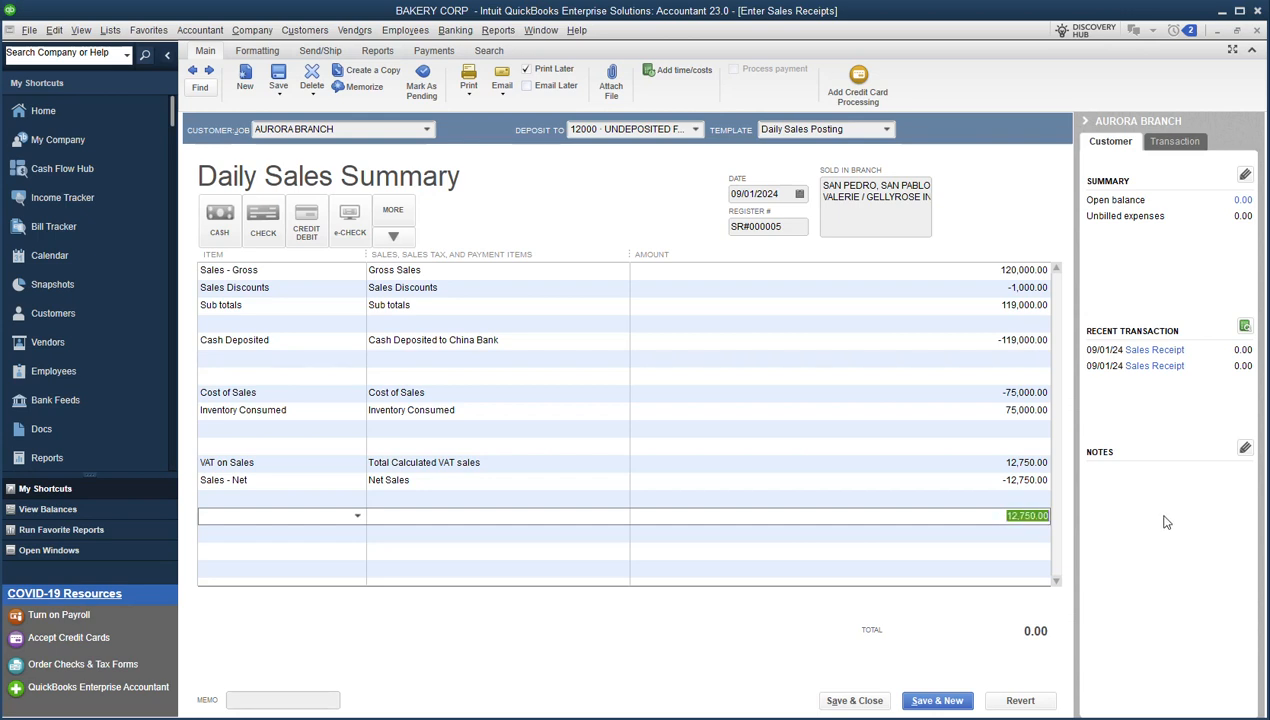
key("BackSpace")
- Review the VAT on Sales and Sales - Net lines of the Daily Sales Summary against the Gross Sales amount
left_click(480, 462)
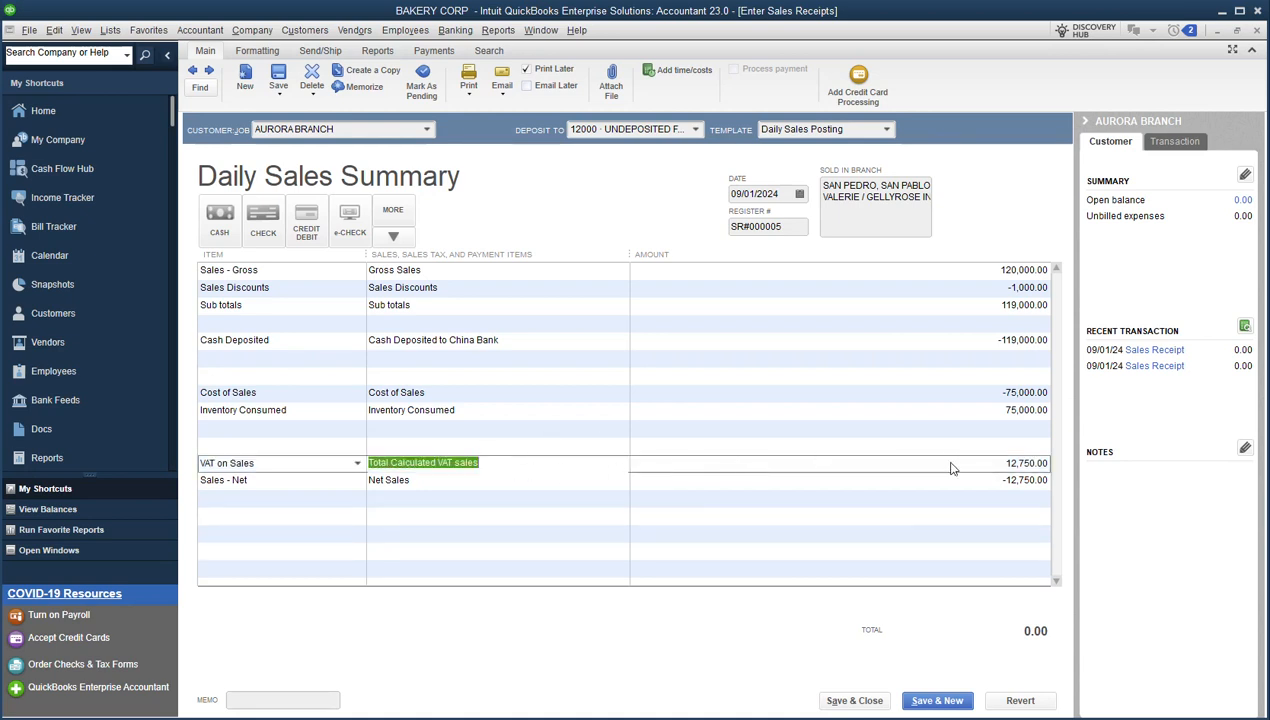
left_click(432, 480)
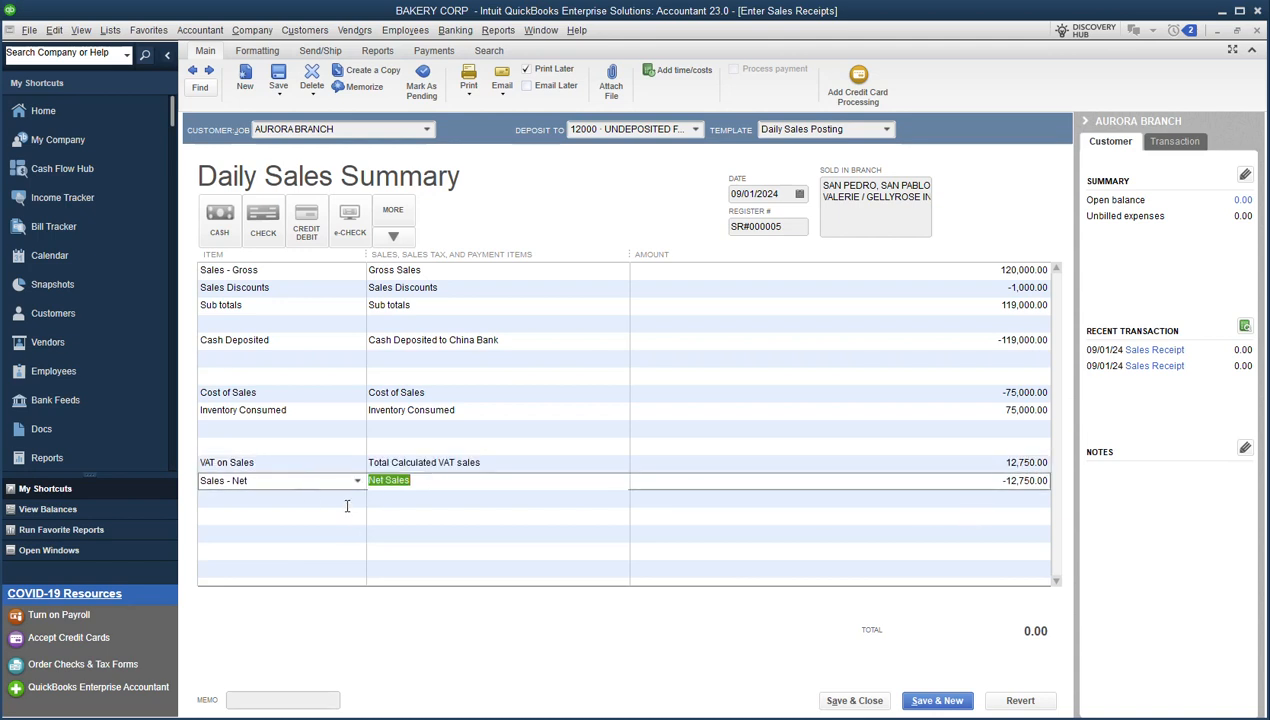
left_click(389, 510)
left_click(418, 480)
left_click(988, 270)
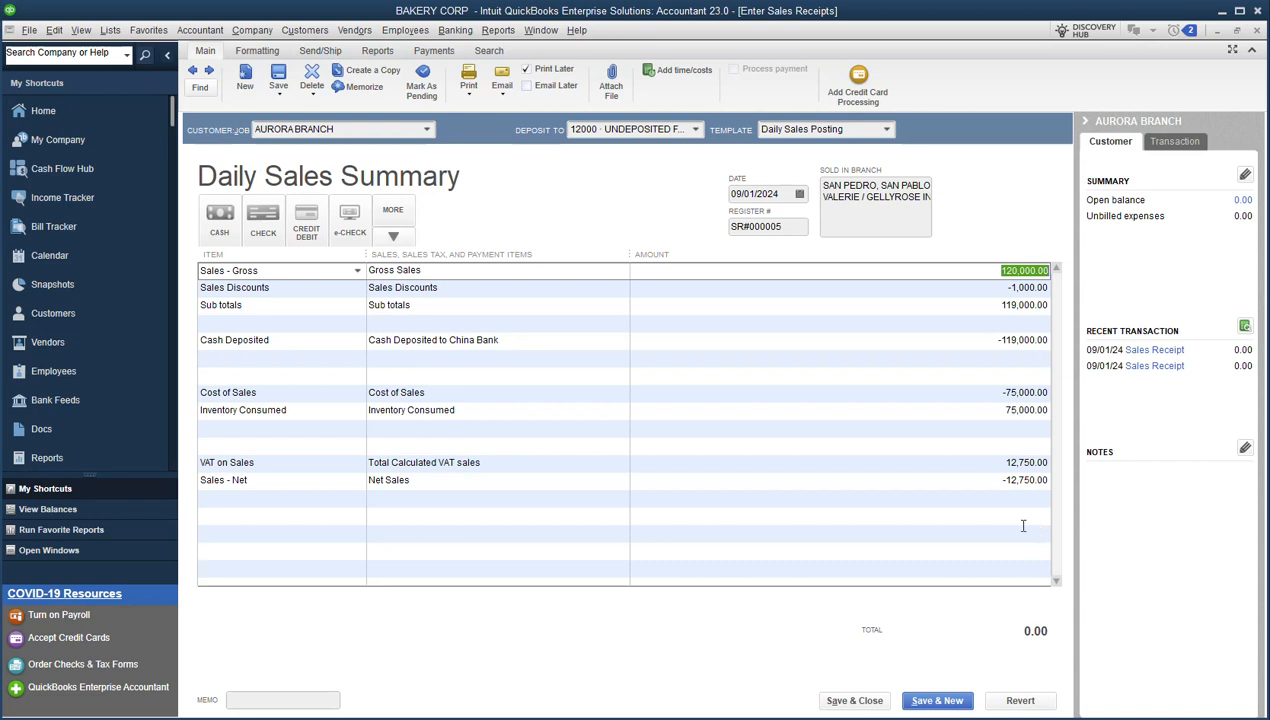
- Run the Profit & Loss report, examine the transaction details behind the 50000 SALES amount, and return to the home page
left_click(498, 30)
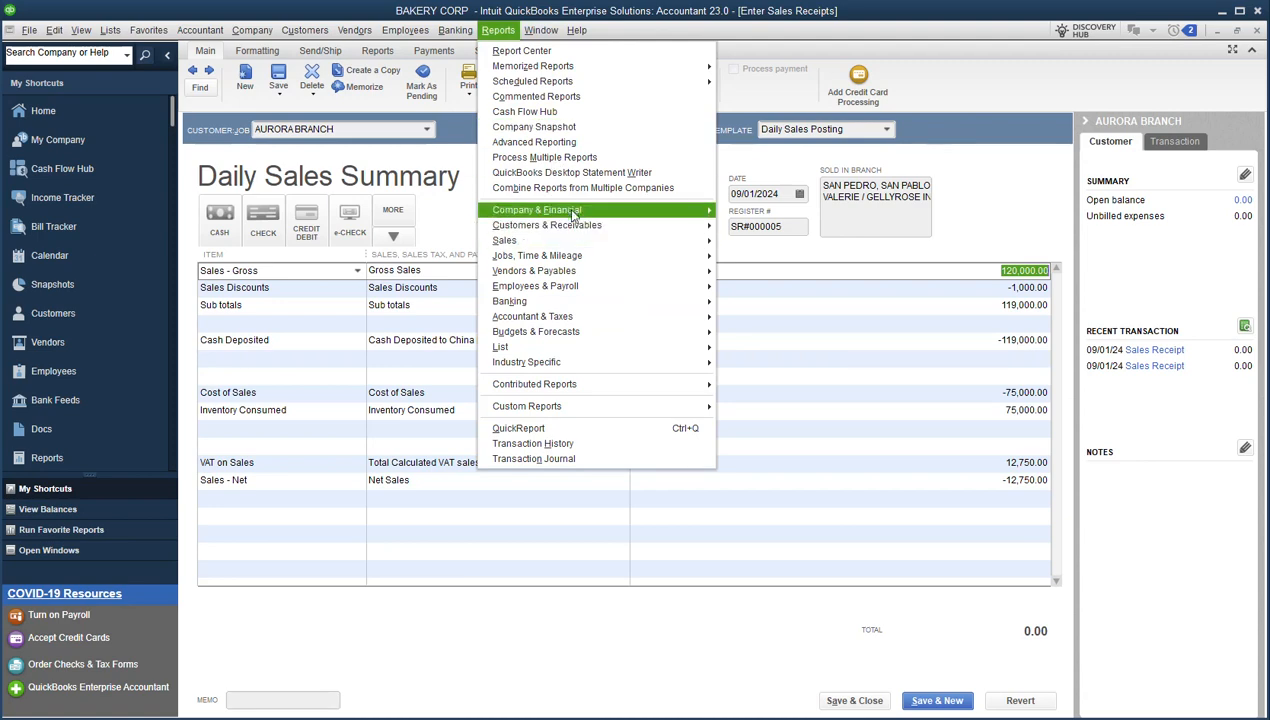
mouse_move(569, 211)
left_click(770, 210)
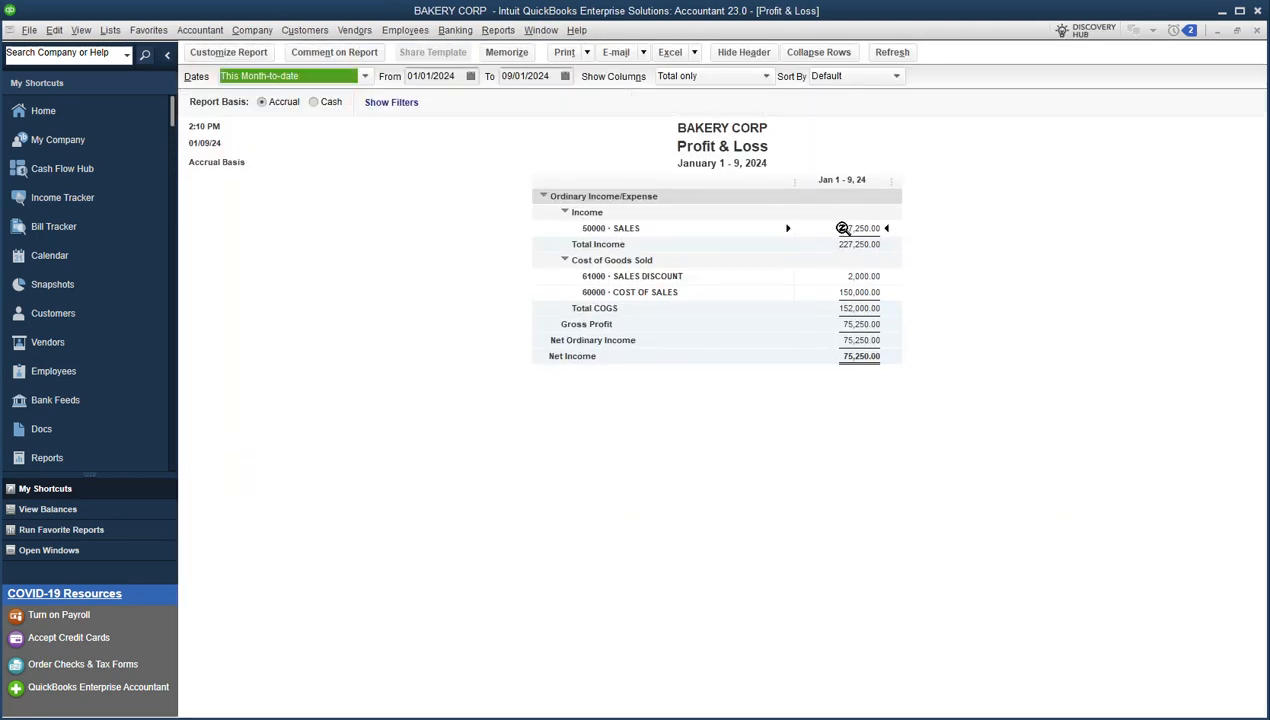
double_click(836, 226)
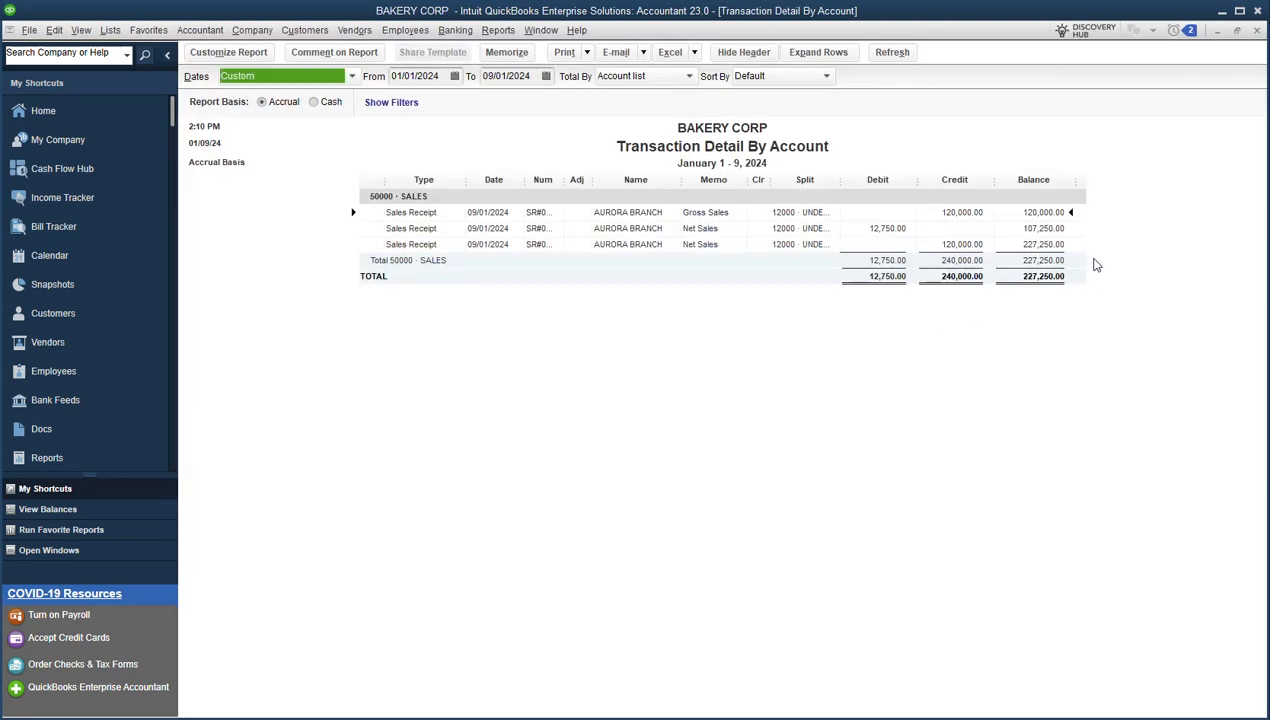
left_click(946, 213)
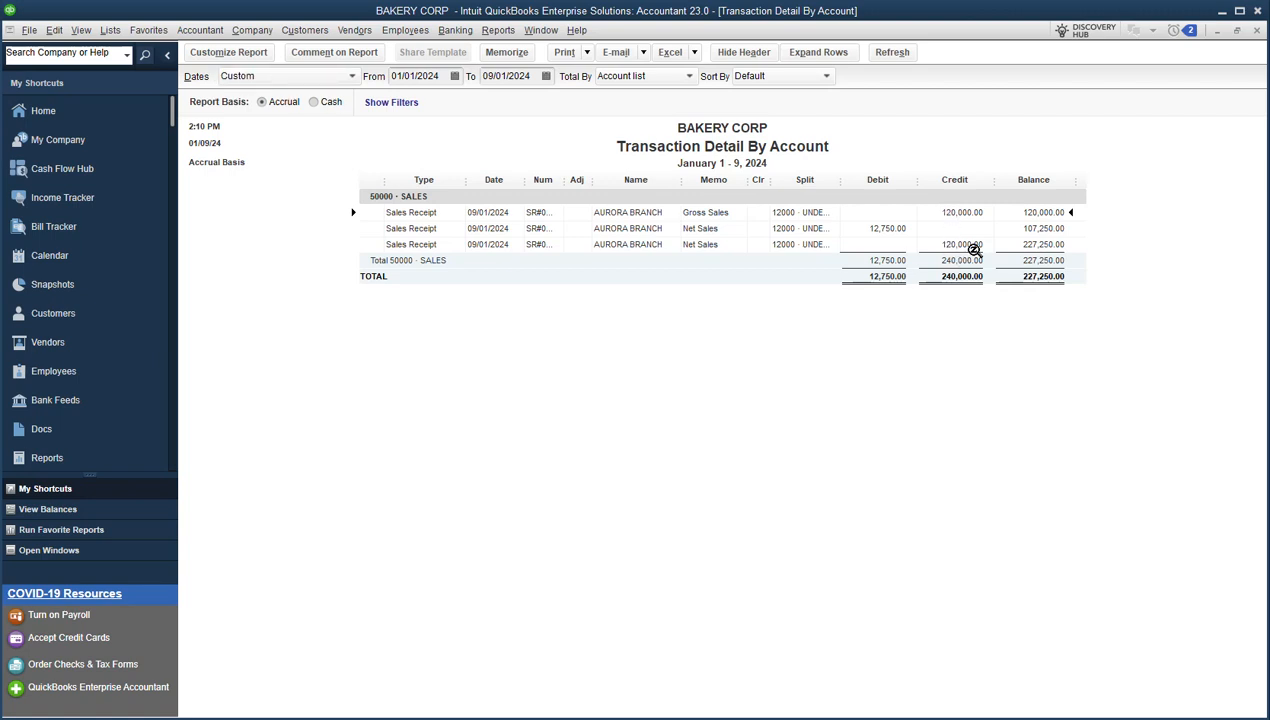
left_click(962, 246)
left_click(10, 104)
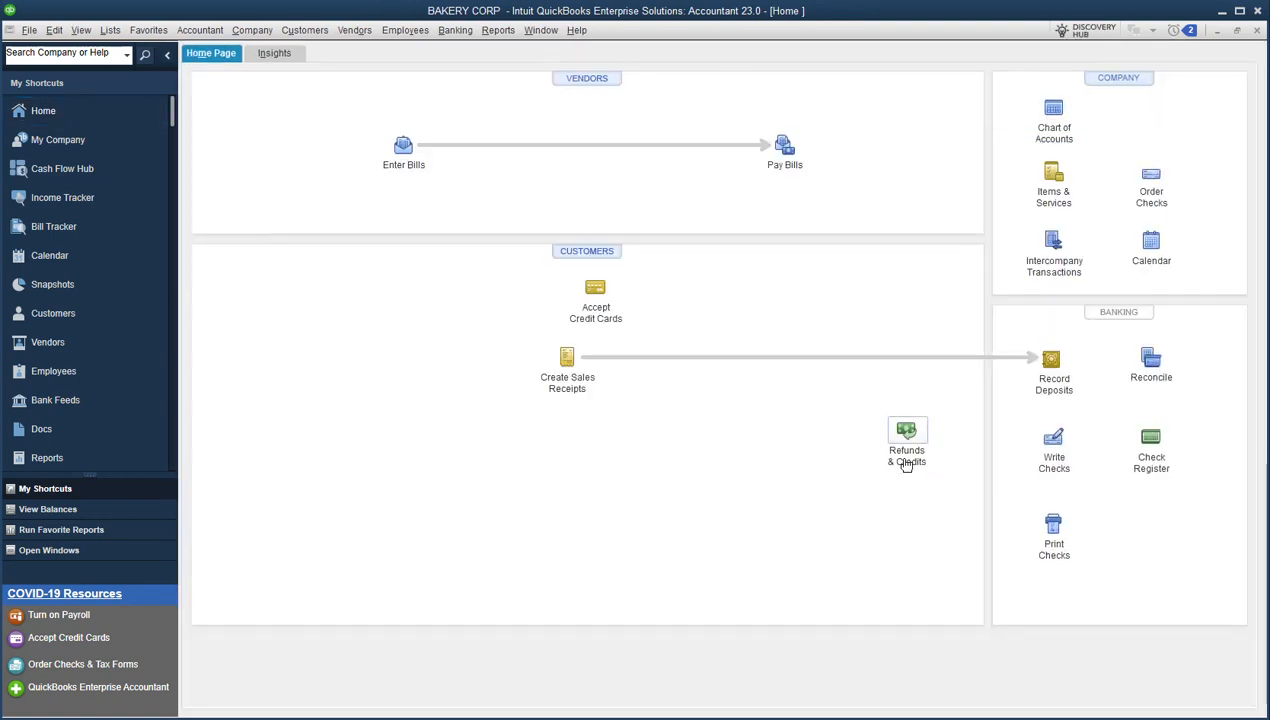
- Switch to the Word outline to review the sales VAT approaches and place the cursor after the heading "Recording Expenses"
left_click(573, 364)
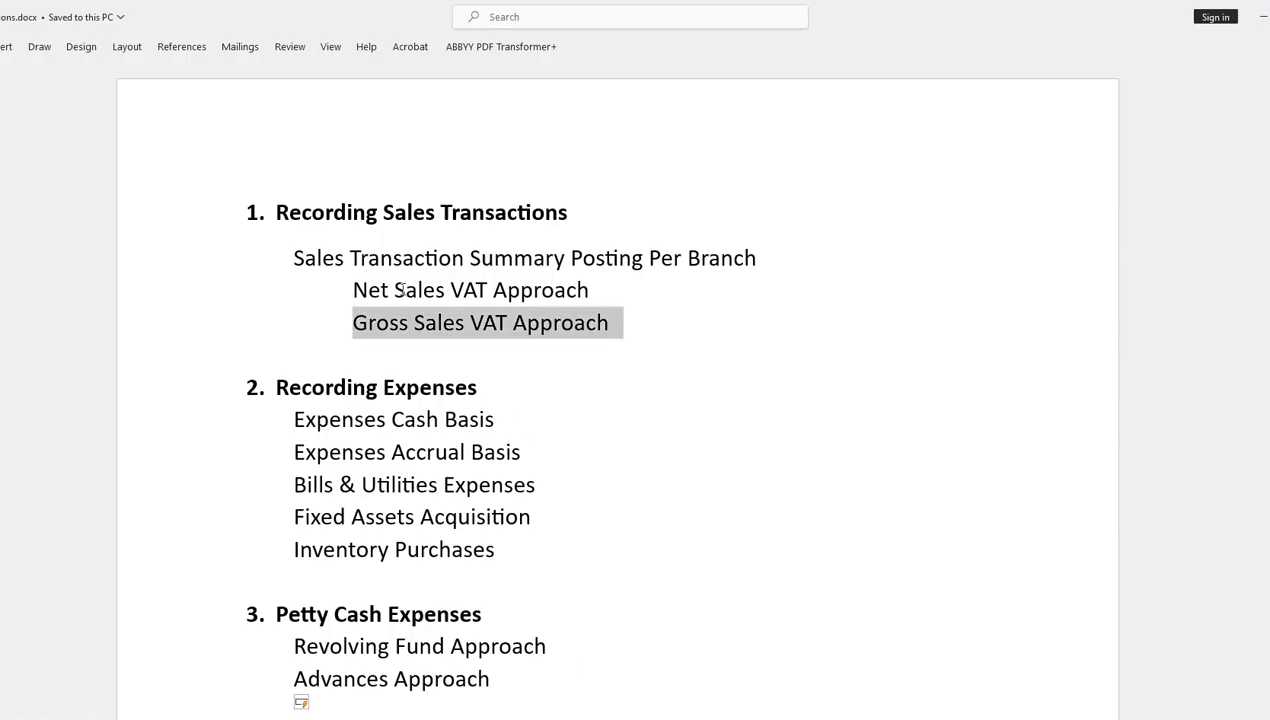
left_click(264, 327)
left_click(567, 400)
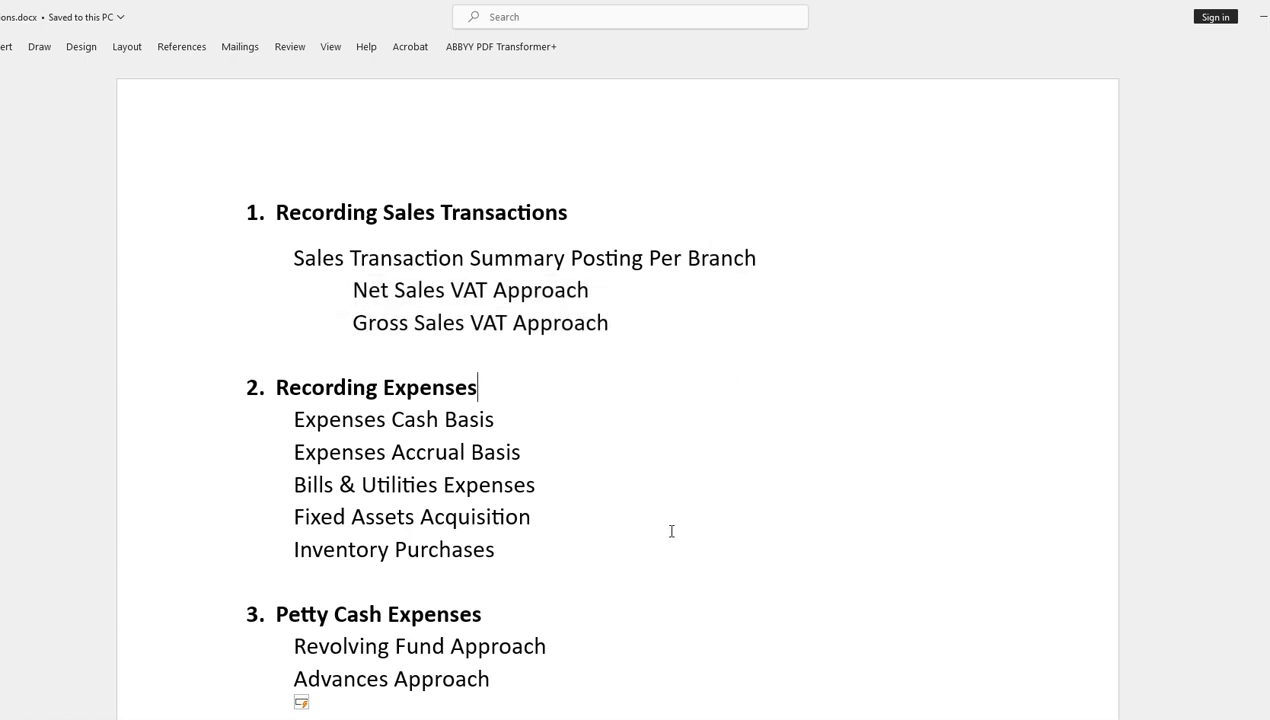
- Switch back to QuickBooks, reopen the AURORA BRANCH sales receipt, and compare its Sub totals amount with the Cash Deposited amount
key("alt+Tab")
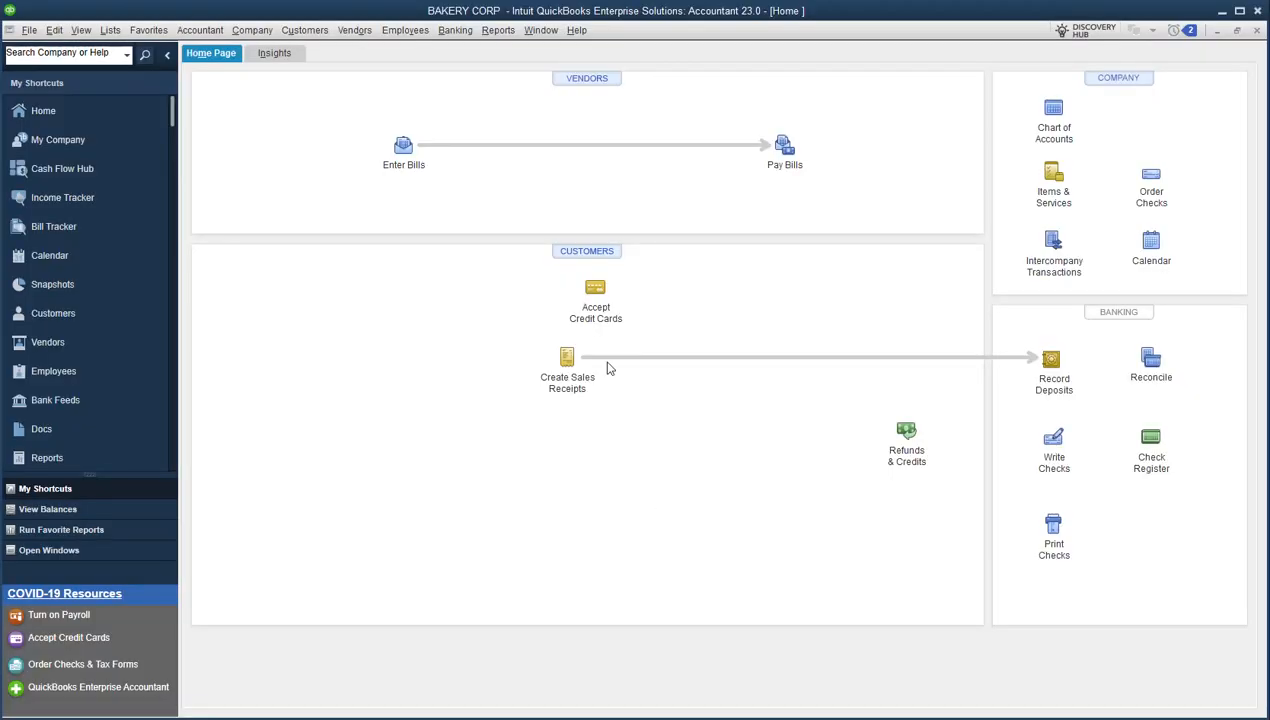
left_click(569, 372)
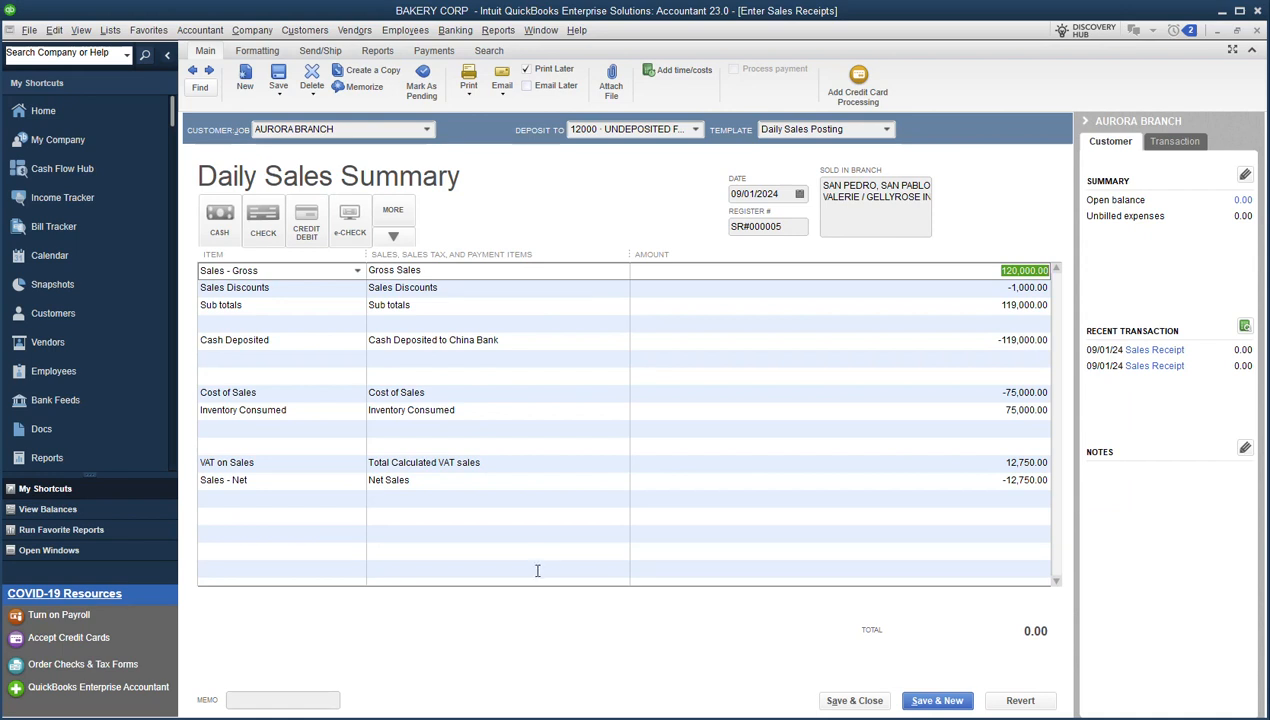
left_click(584, 534)
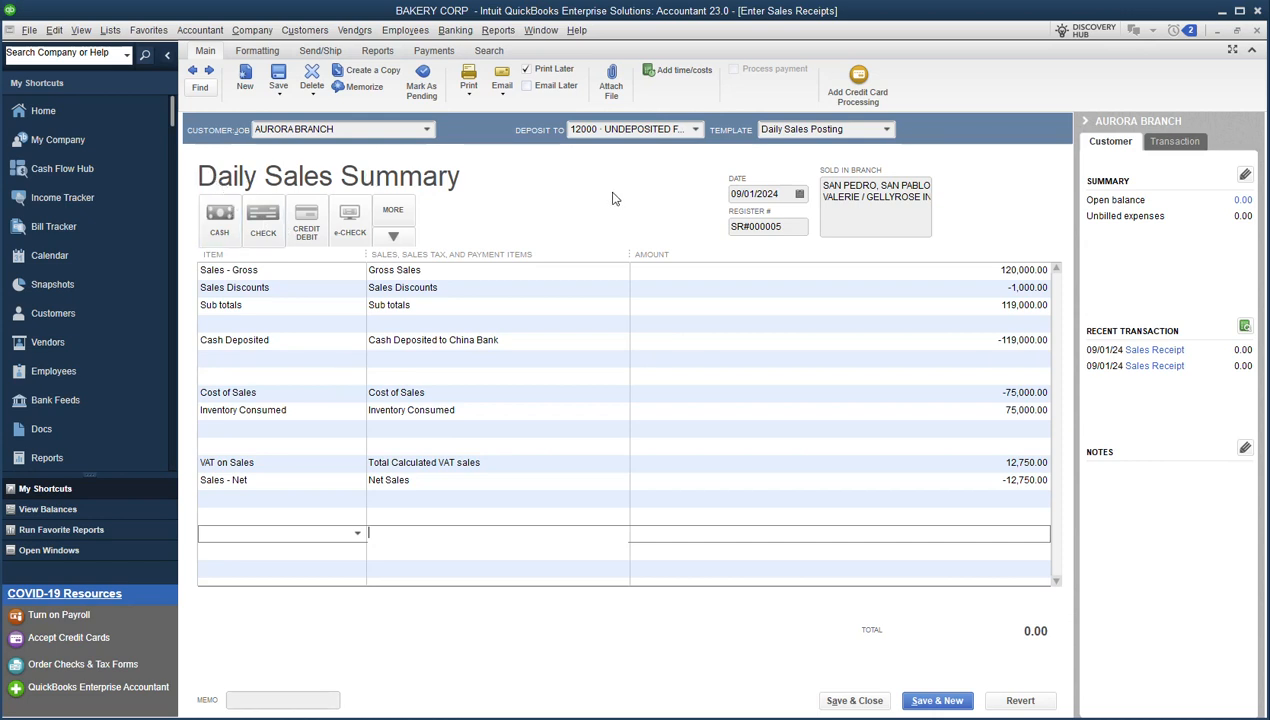
left_click(1015, 270)
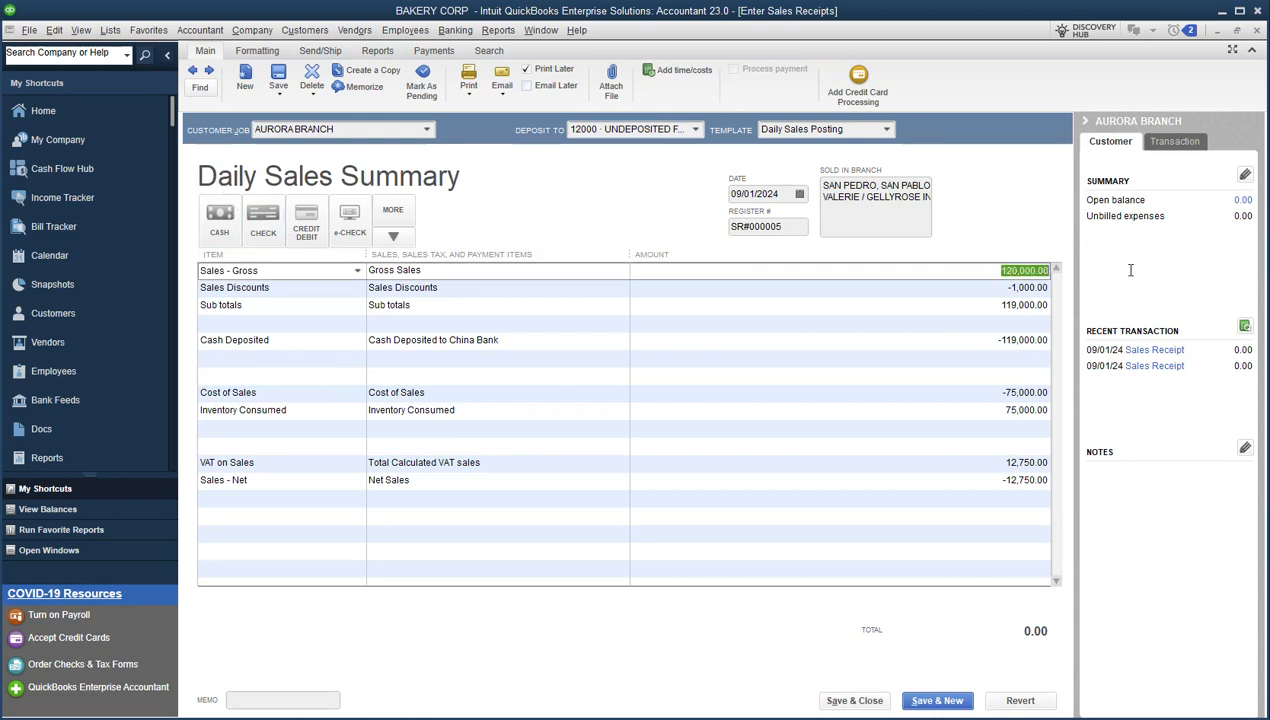
left_click(995, 287)
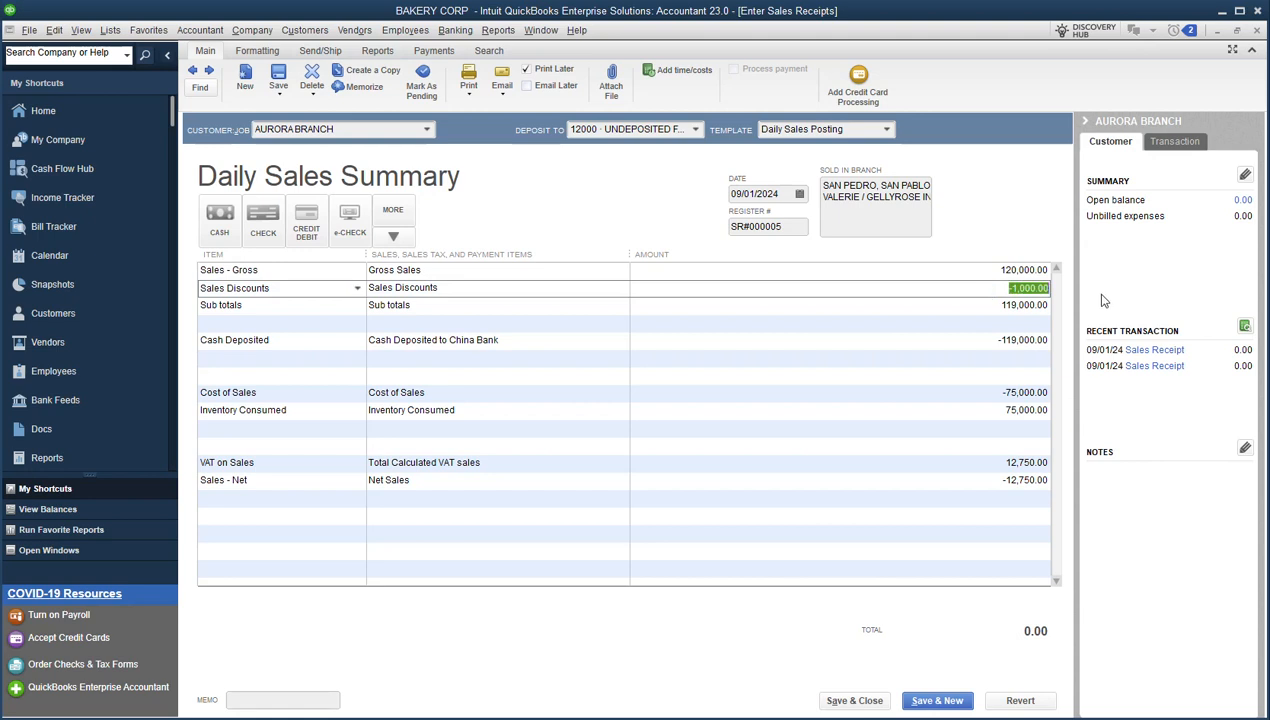
left_click(1000, 305)
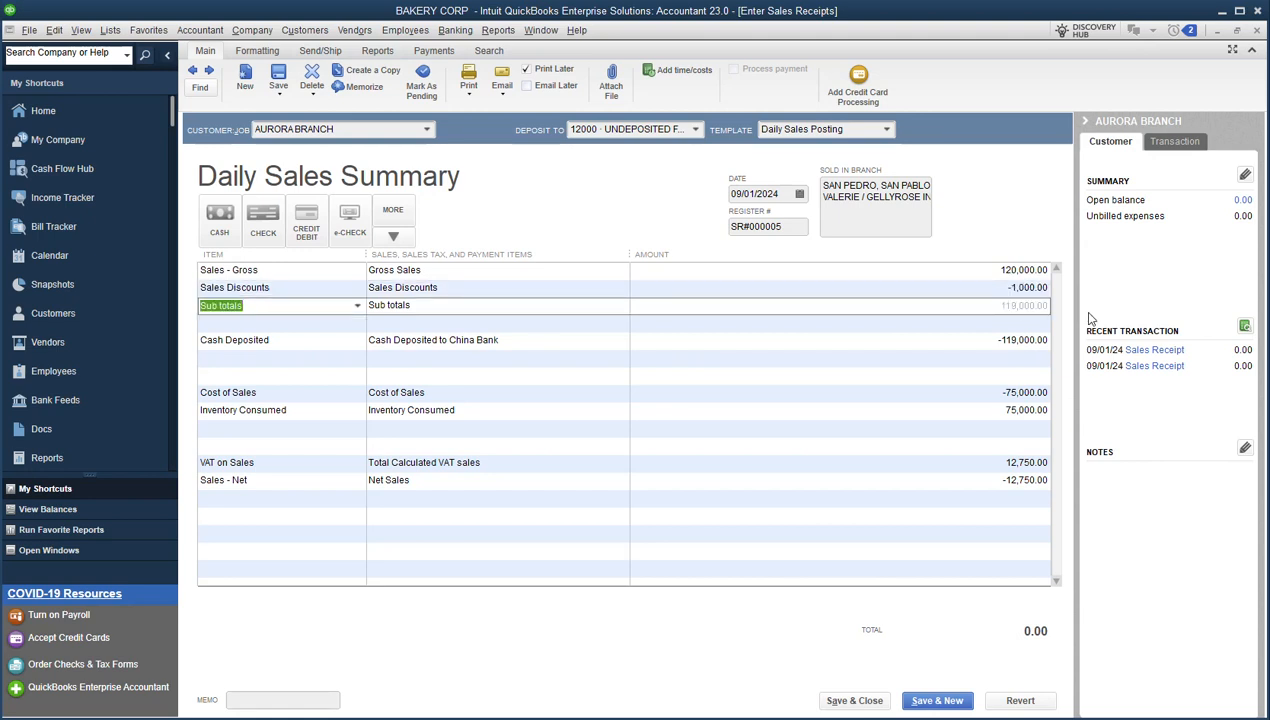
left_click(961, 338)
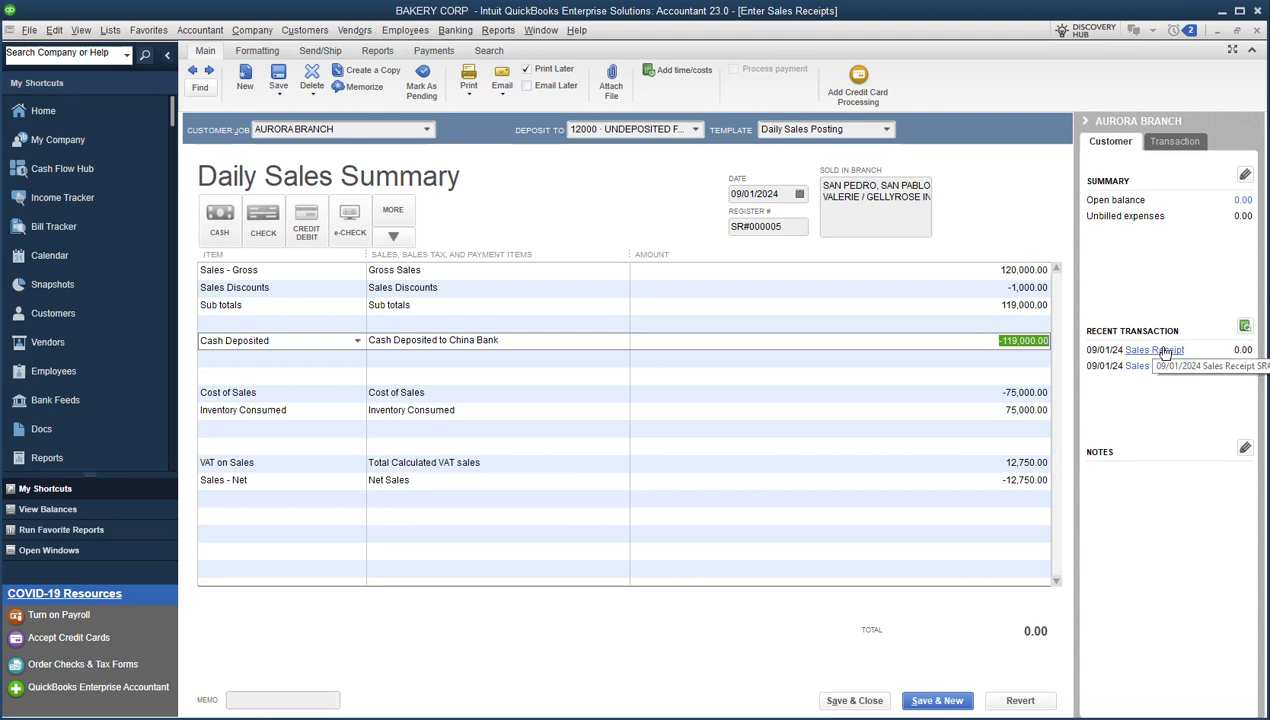
left_click(1003, 305)
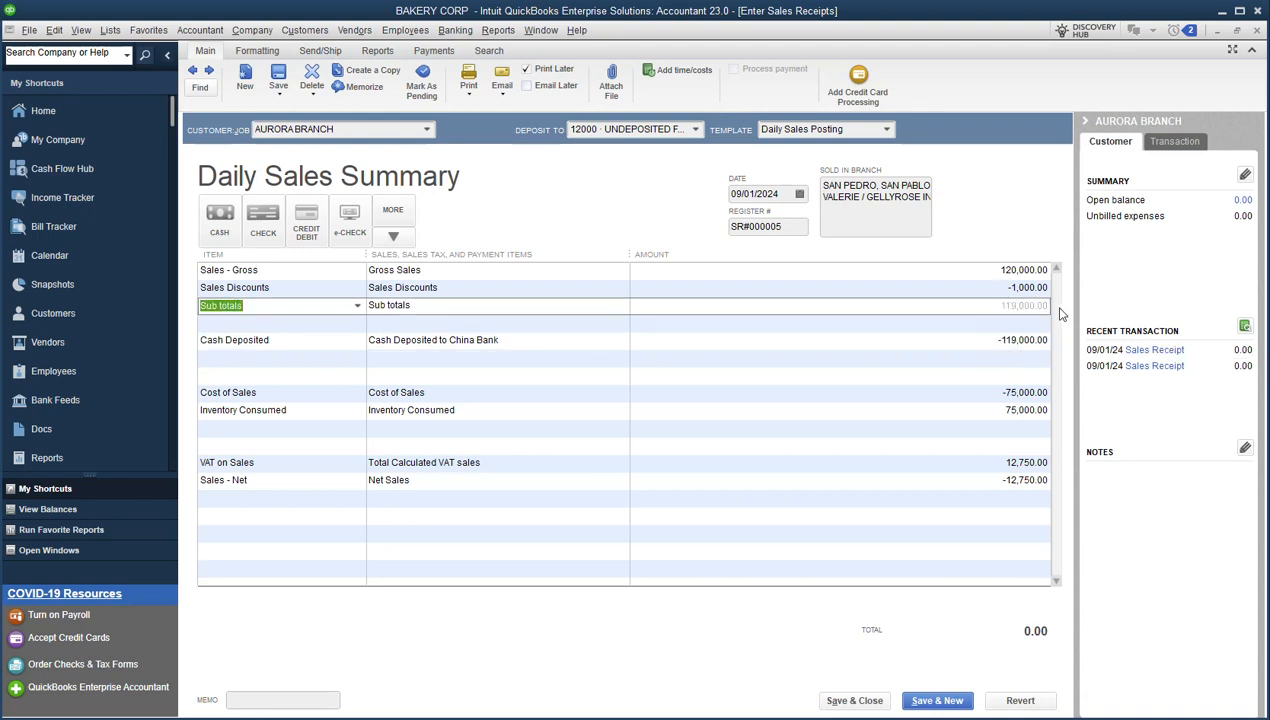
left_click(944, 344)
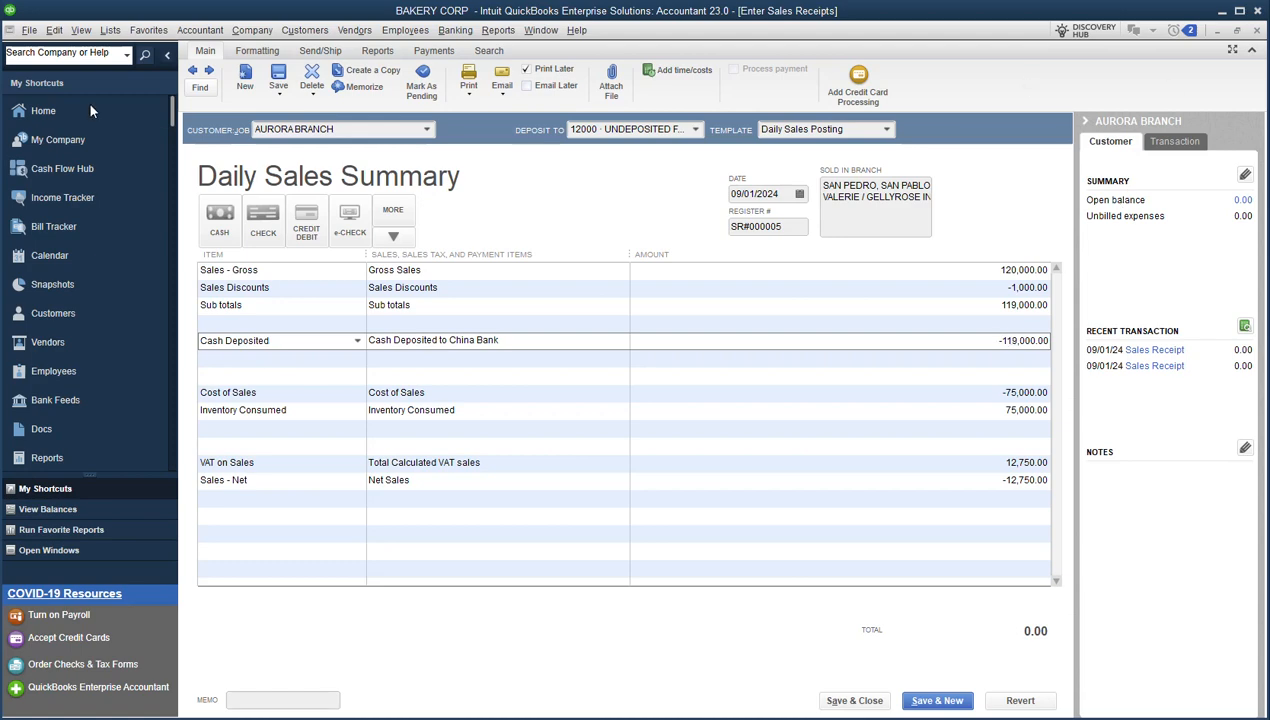
- Open the bank reconciliation for the 10300 · CHINA BANK account with the ending balance left blank
left_click(43, 110)
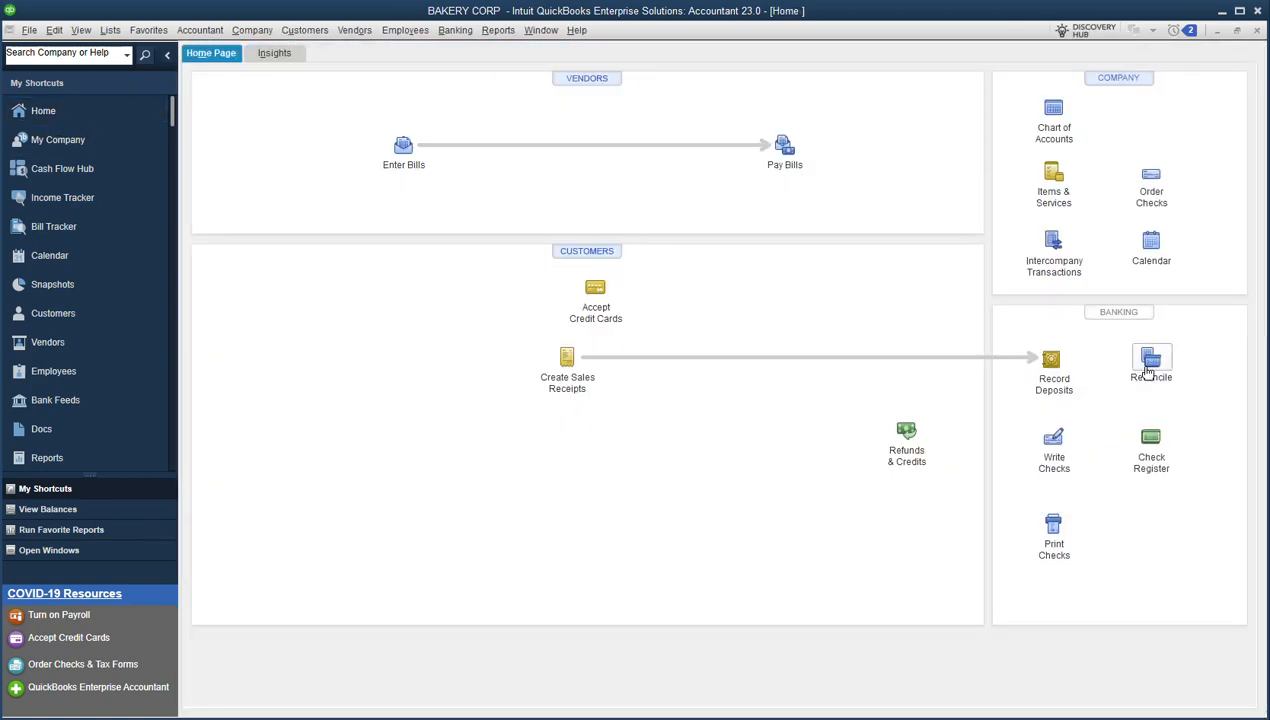
left_click(1150, 362)
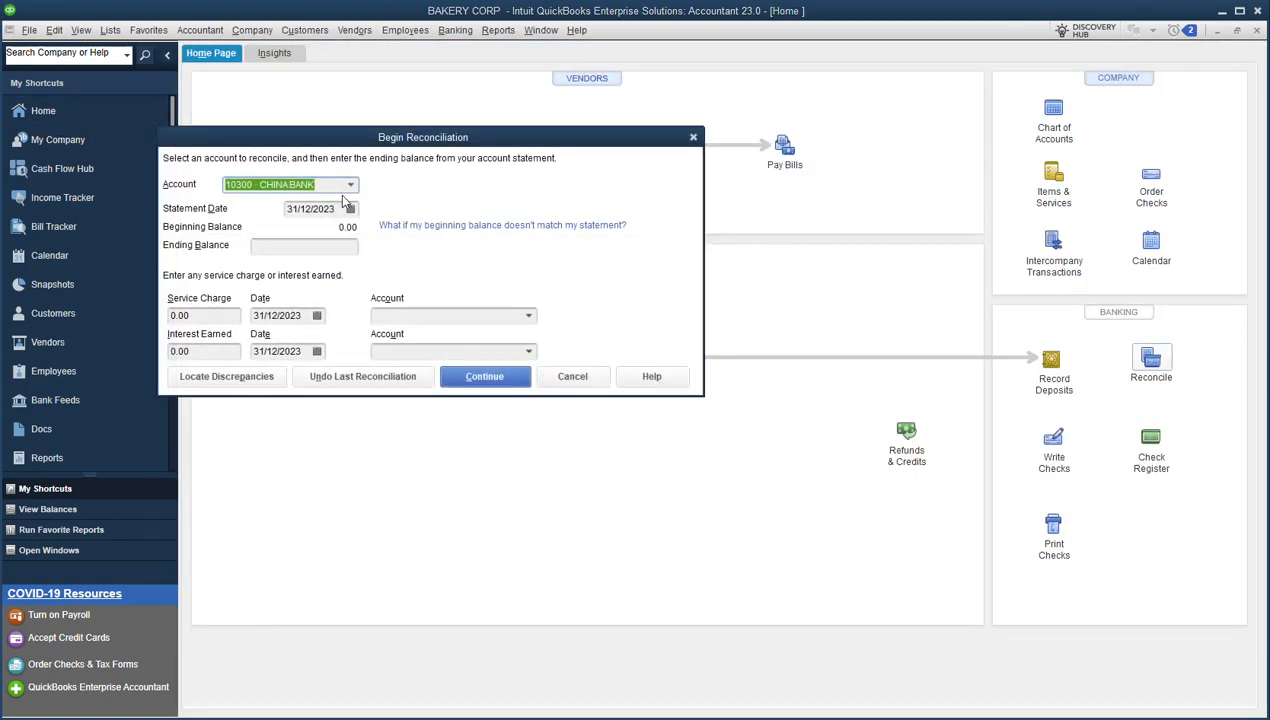
left_click(346, 250)
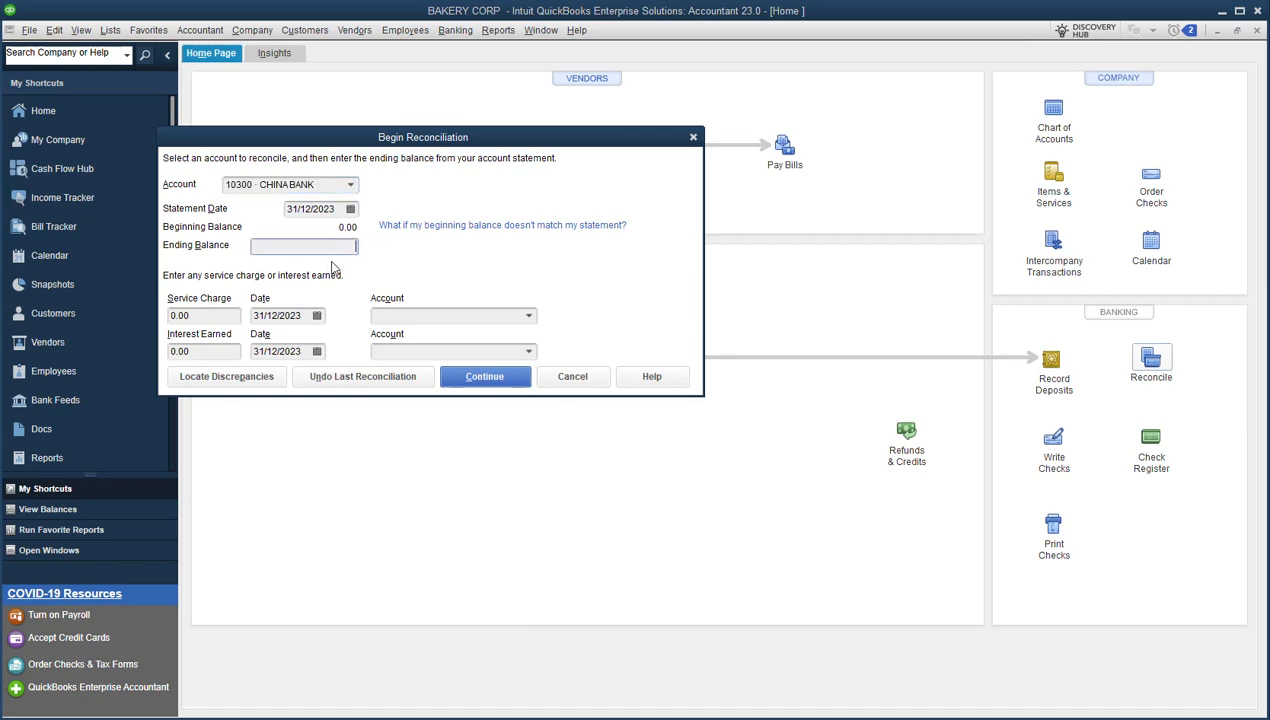
left_click(484, 376)
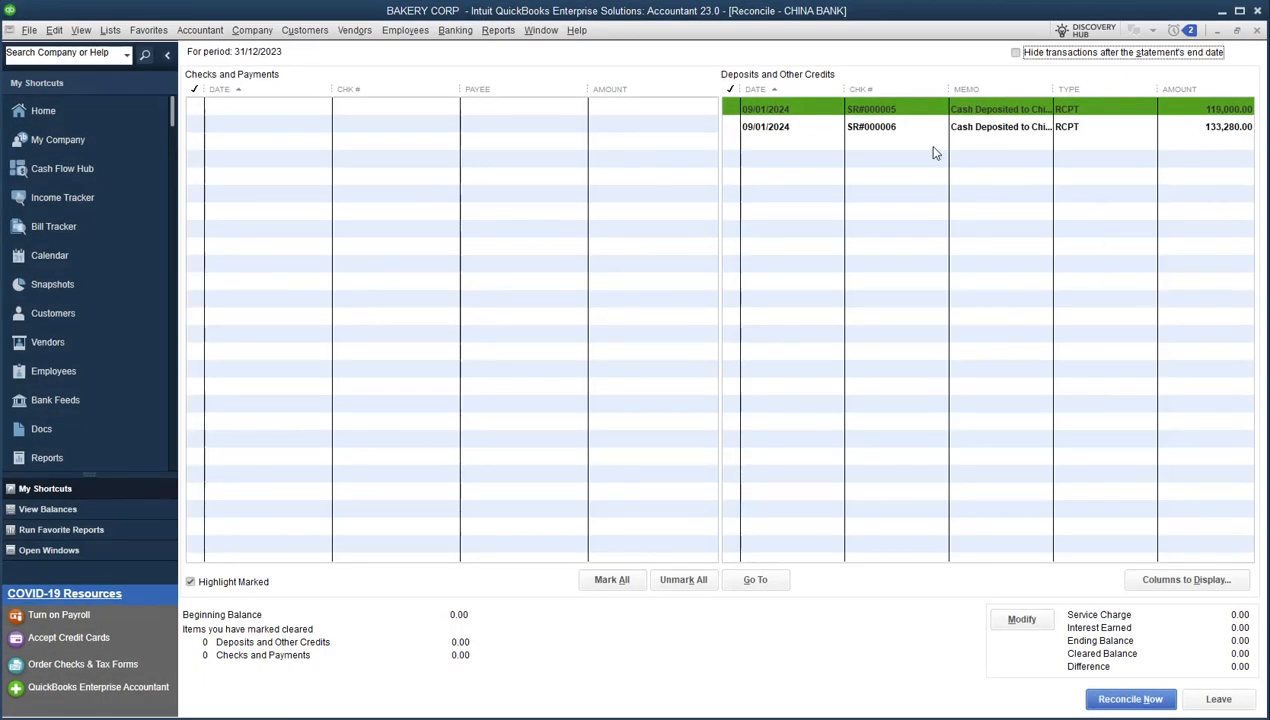
- View the sales receipt behind the 133,280.00 China Bank deposit, close it, and open the receipt behind the 119,000.00 deposit
double_click(913, 127)
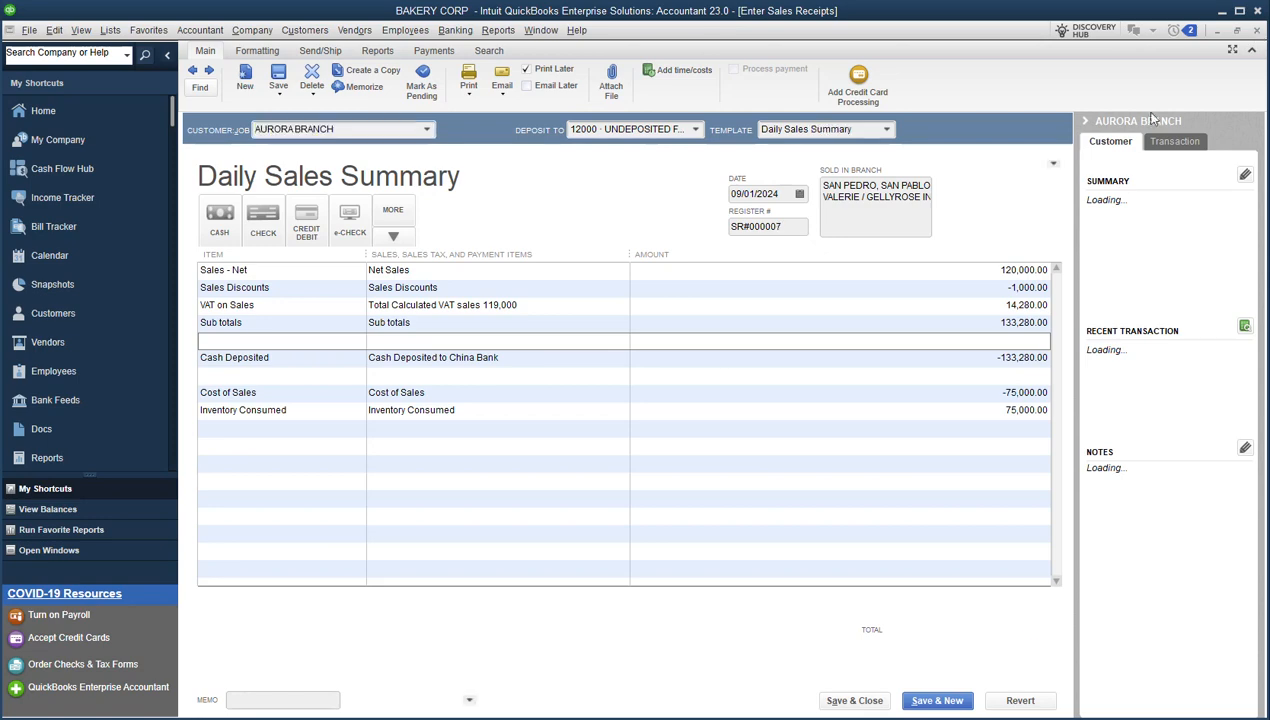
left_click(1256, 38)
left_click(1015, 110)
double_click(1015, 110)
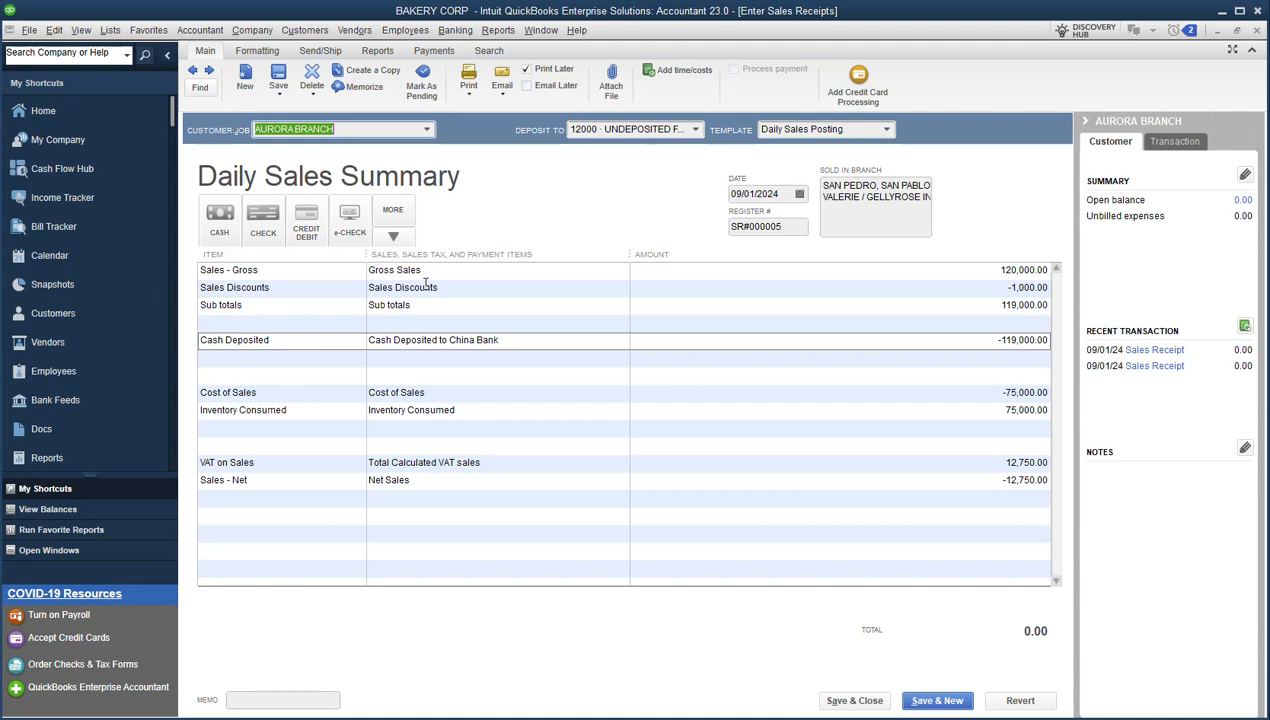
- Compare the Gross Sales amount on this receipt with the Net Sales amount on the following receipt, and return to the gross sales receipt
left_click(1010, 269)
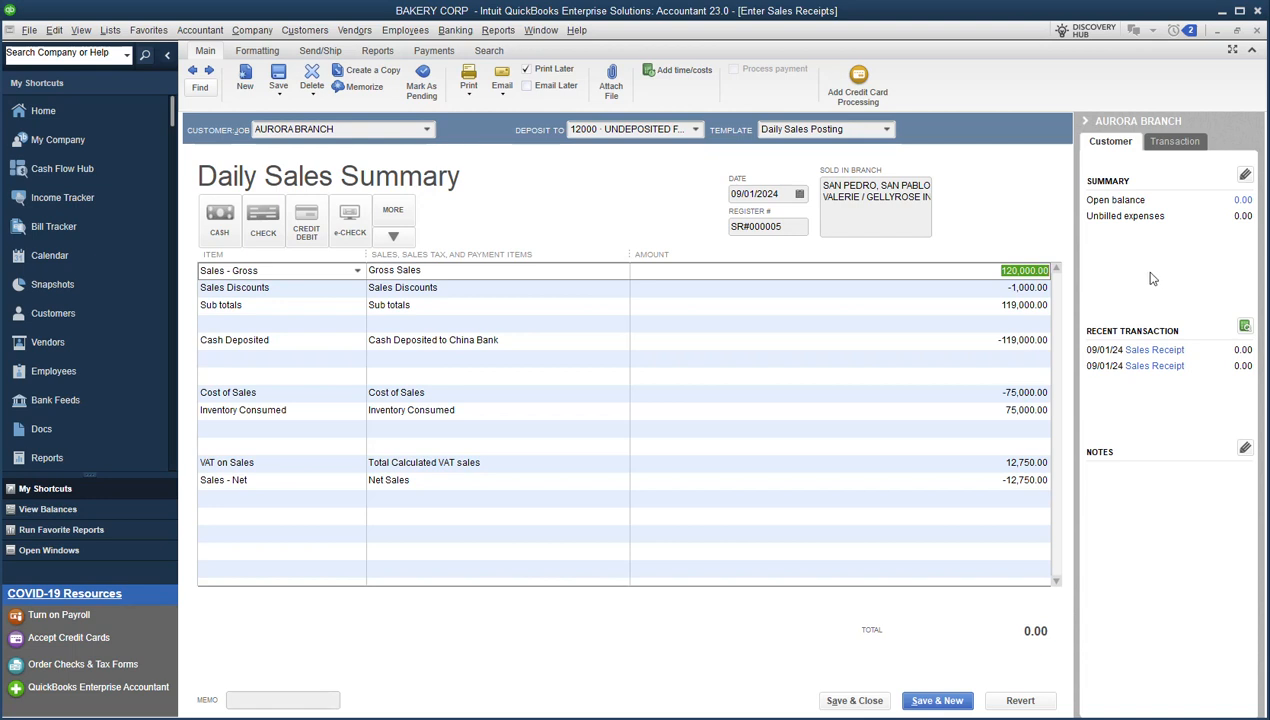
left_click(208, 72)
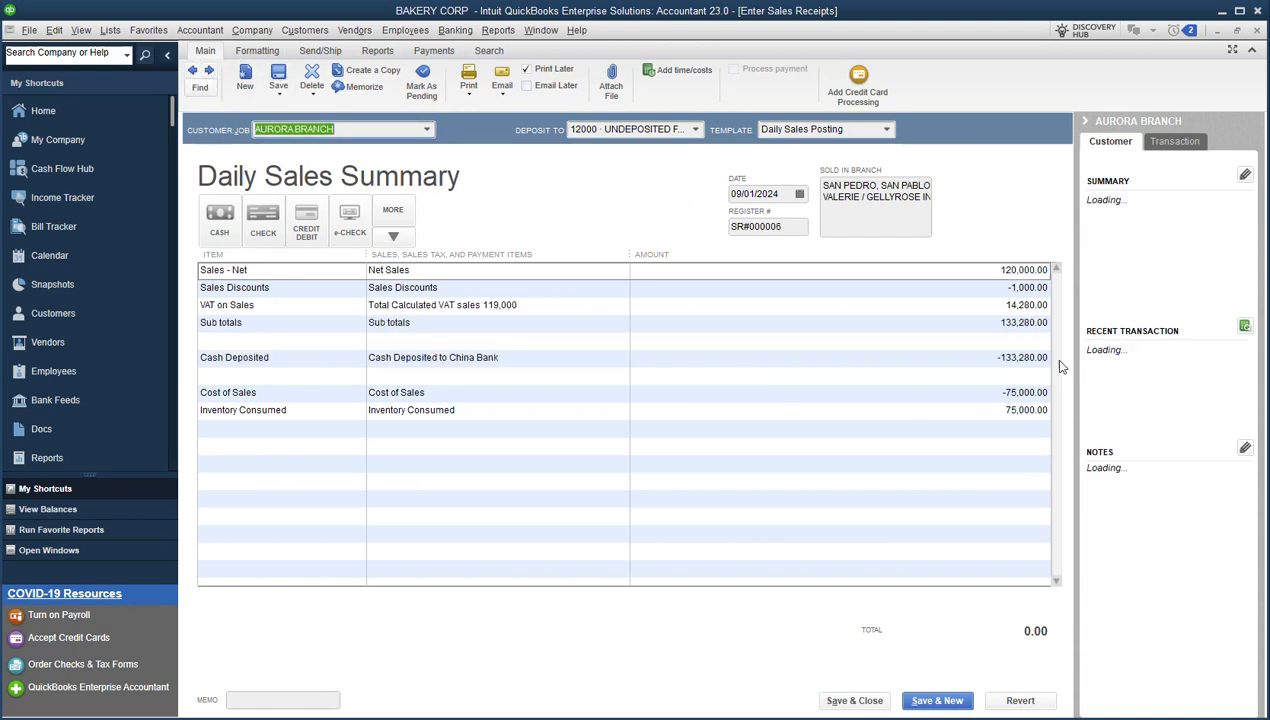
left_click(989, 269)
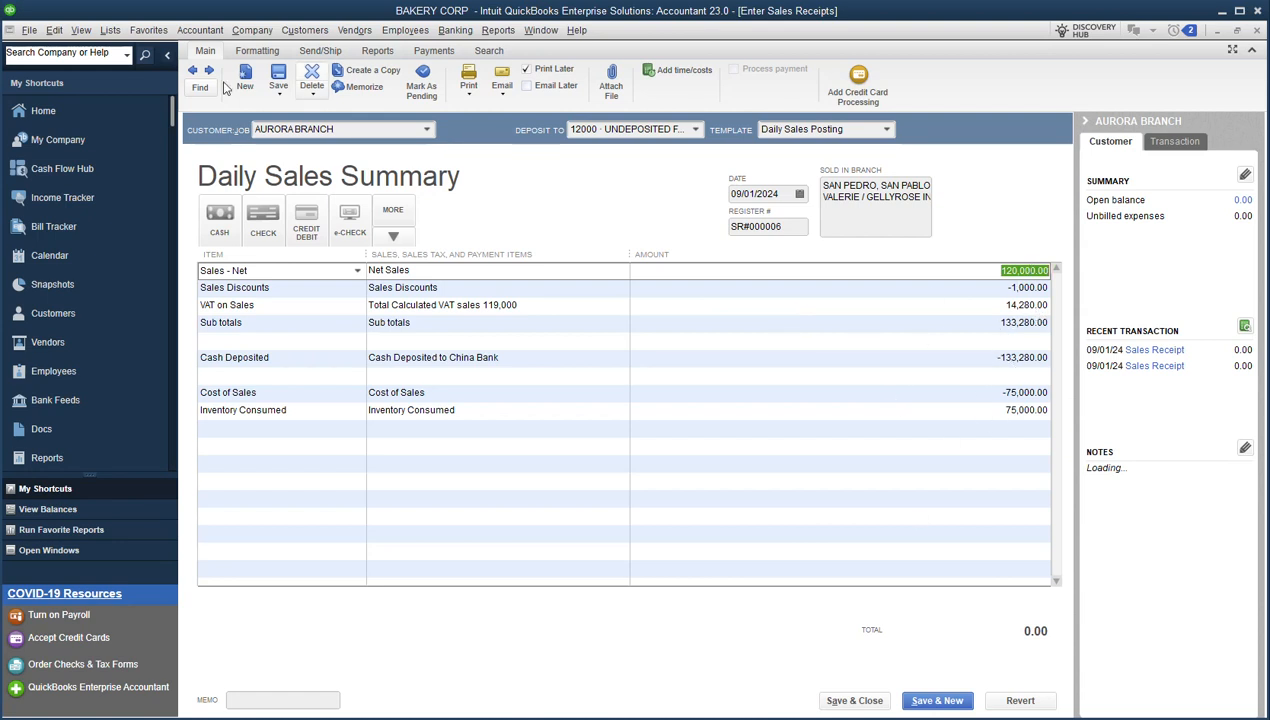
left_click(192, 70)
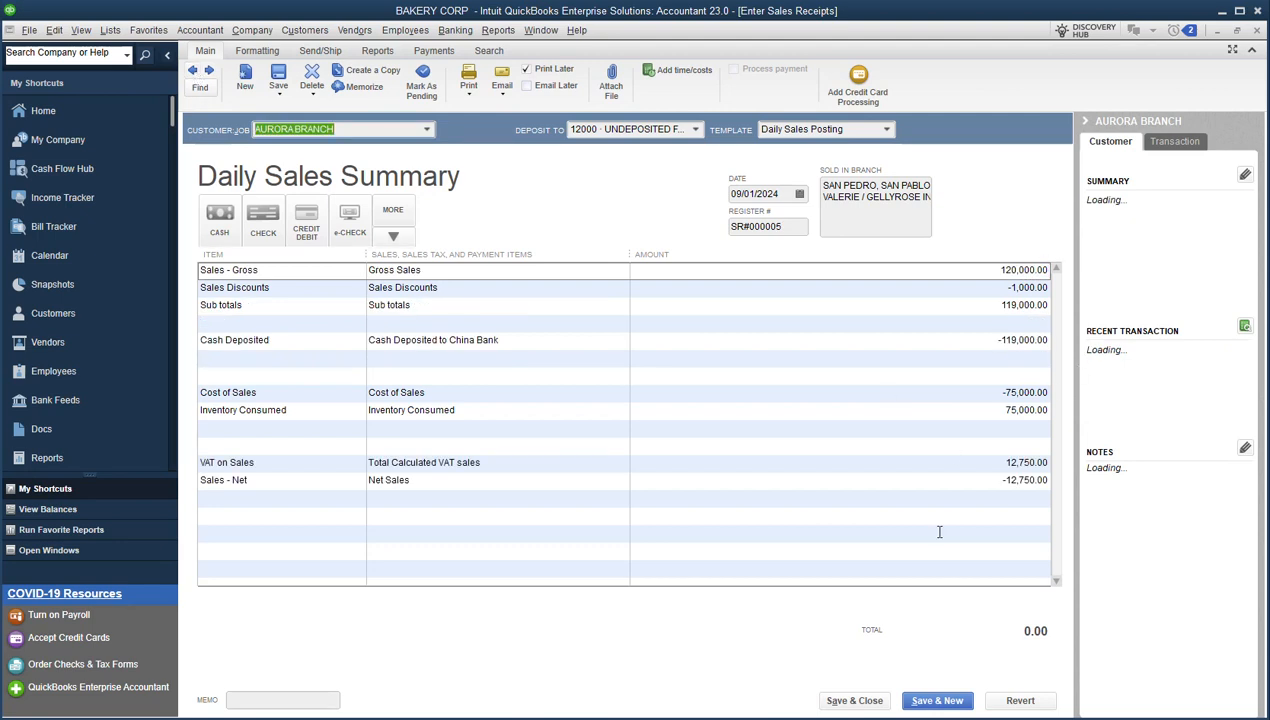